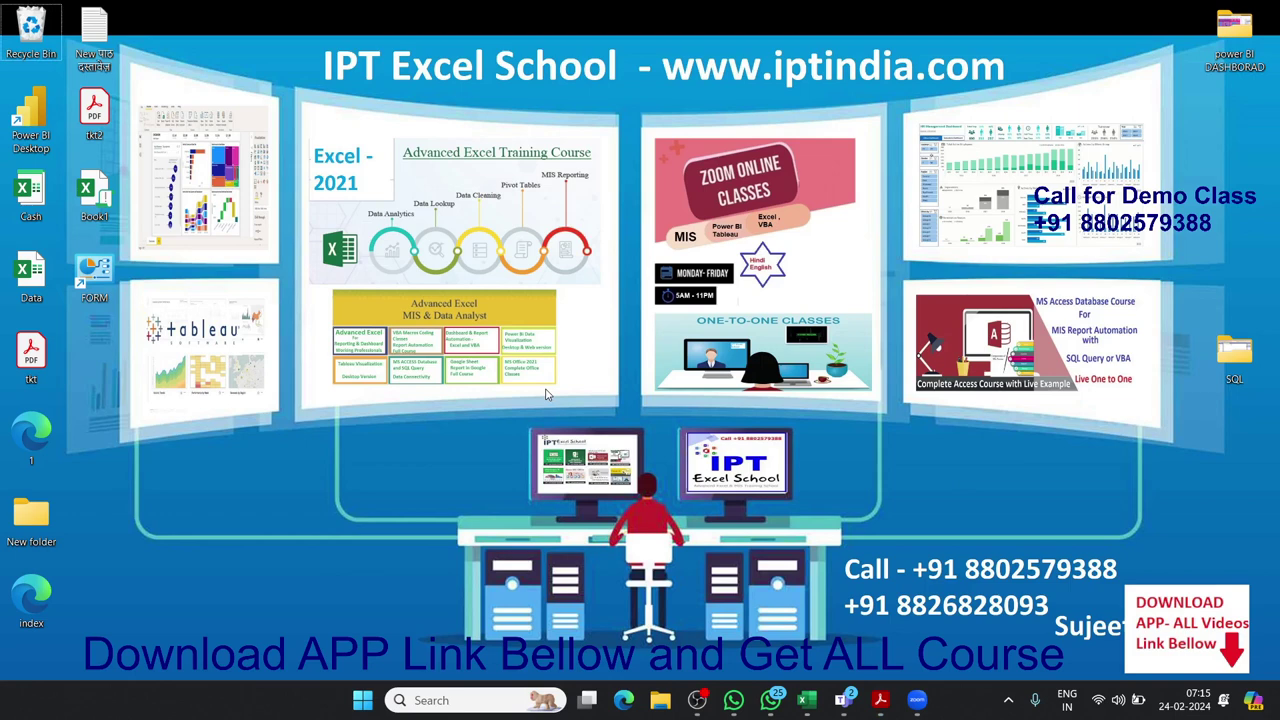
- Launch Excel from the Start menu and create a new blank workbook, Book4
key(super)
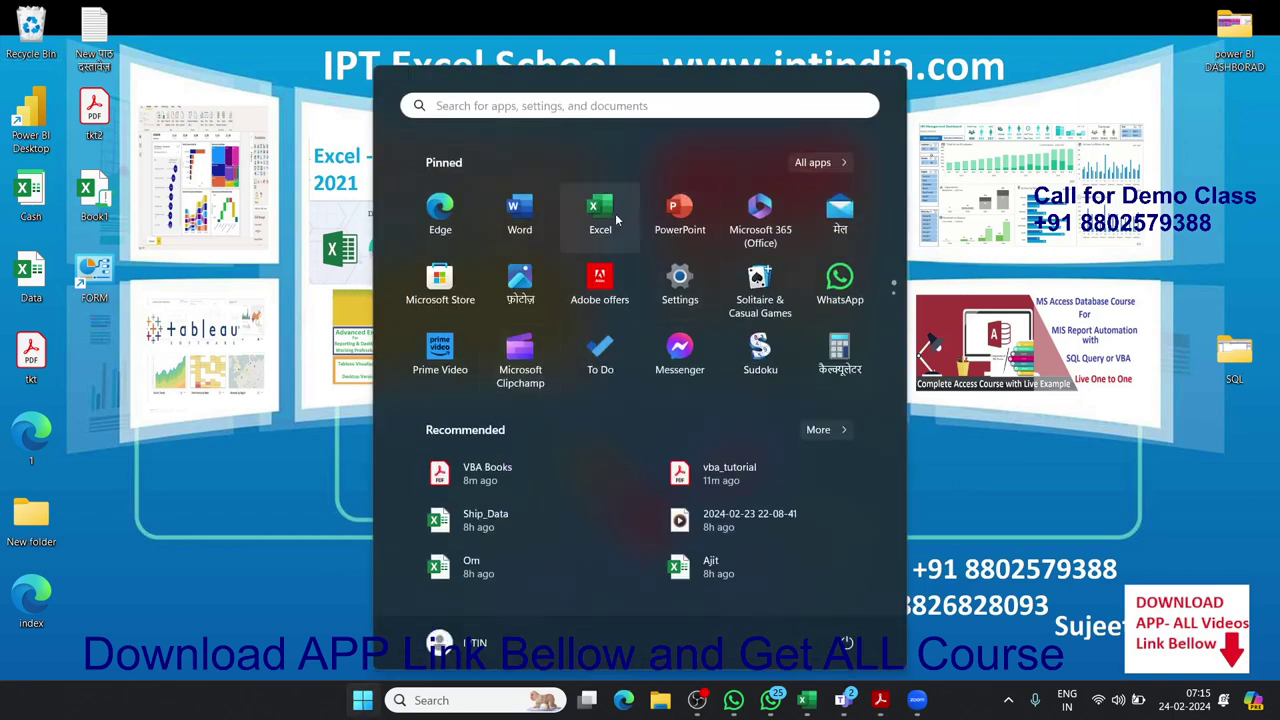
key(super)
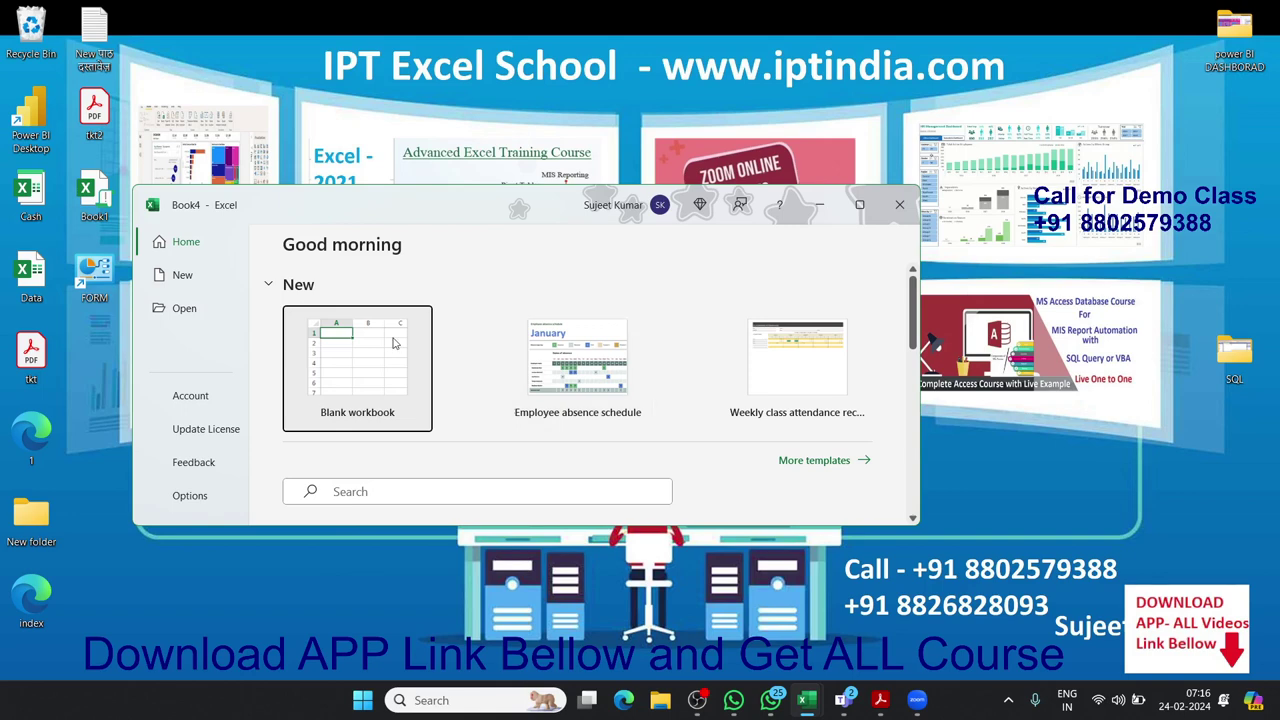
click(372, 373)
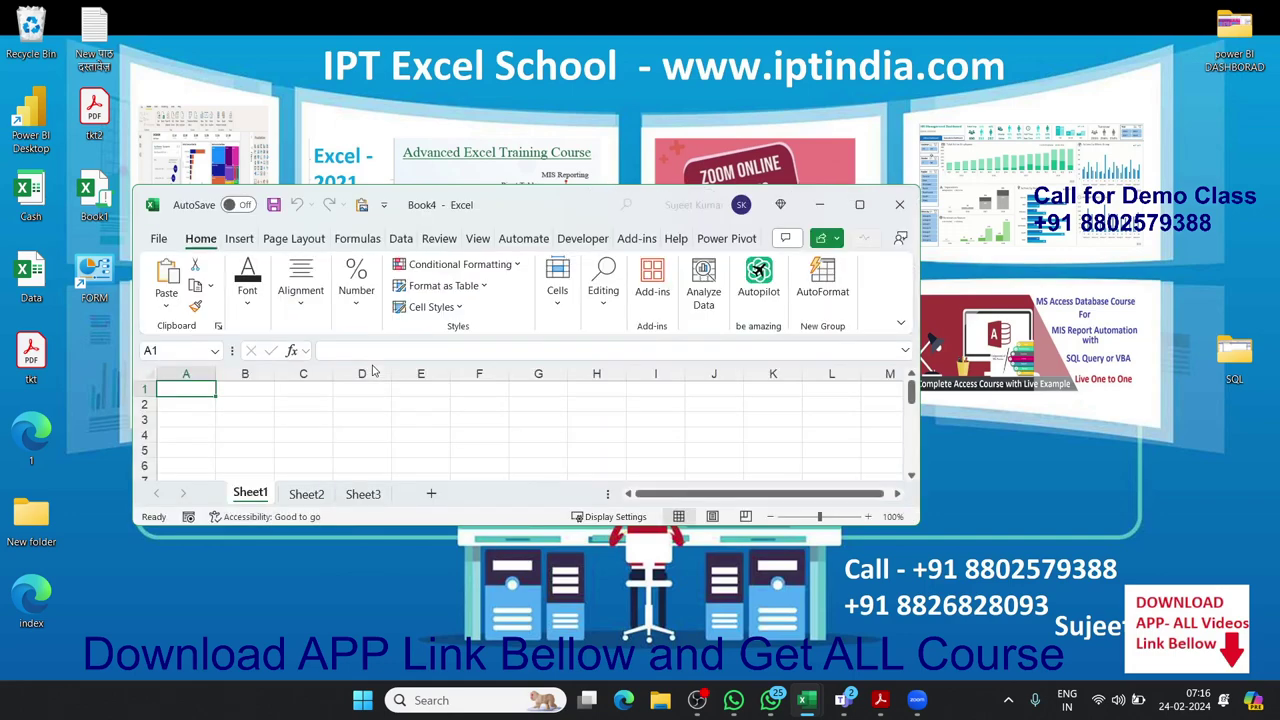
- Maximize the workbook, enter the Name header in A1, then fill names from Puja down to row 19
click(856, 204)
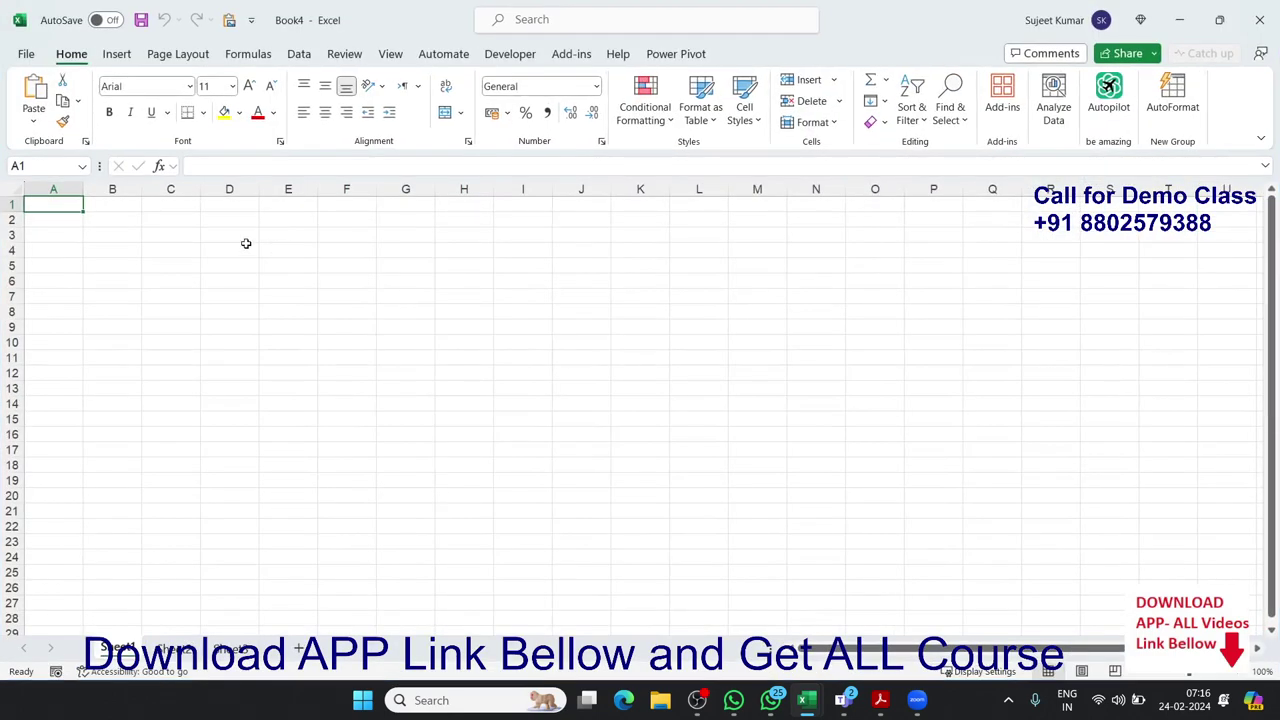
click(130, 261)
click(62, 207)
text(NAme)
key(Return)
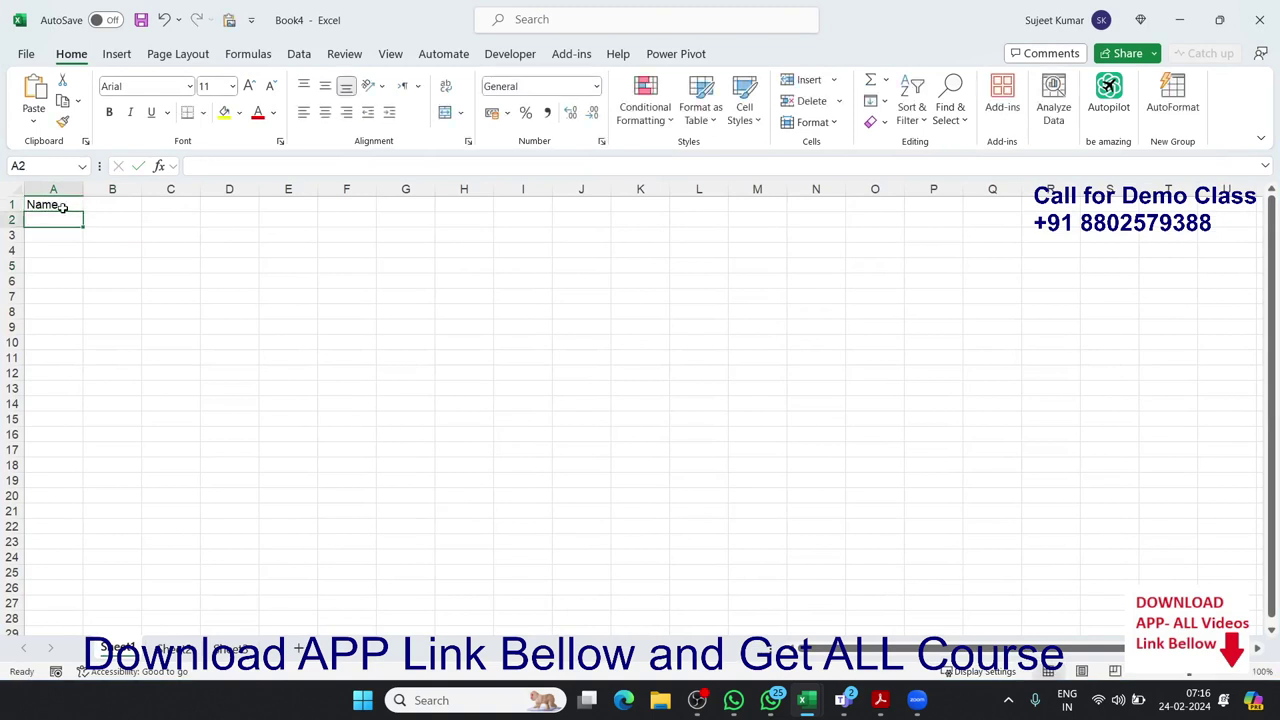
text(Puja)
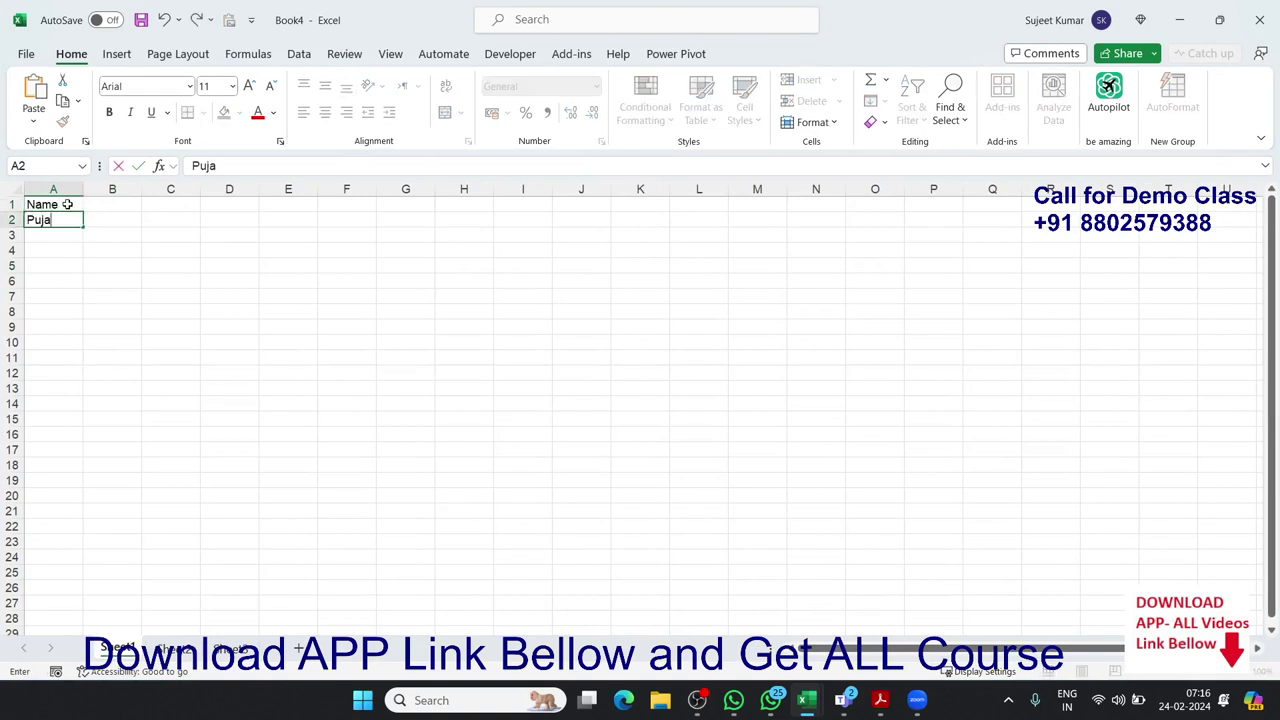
click(63, 237)
click(49, 219)
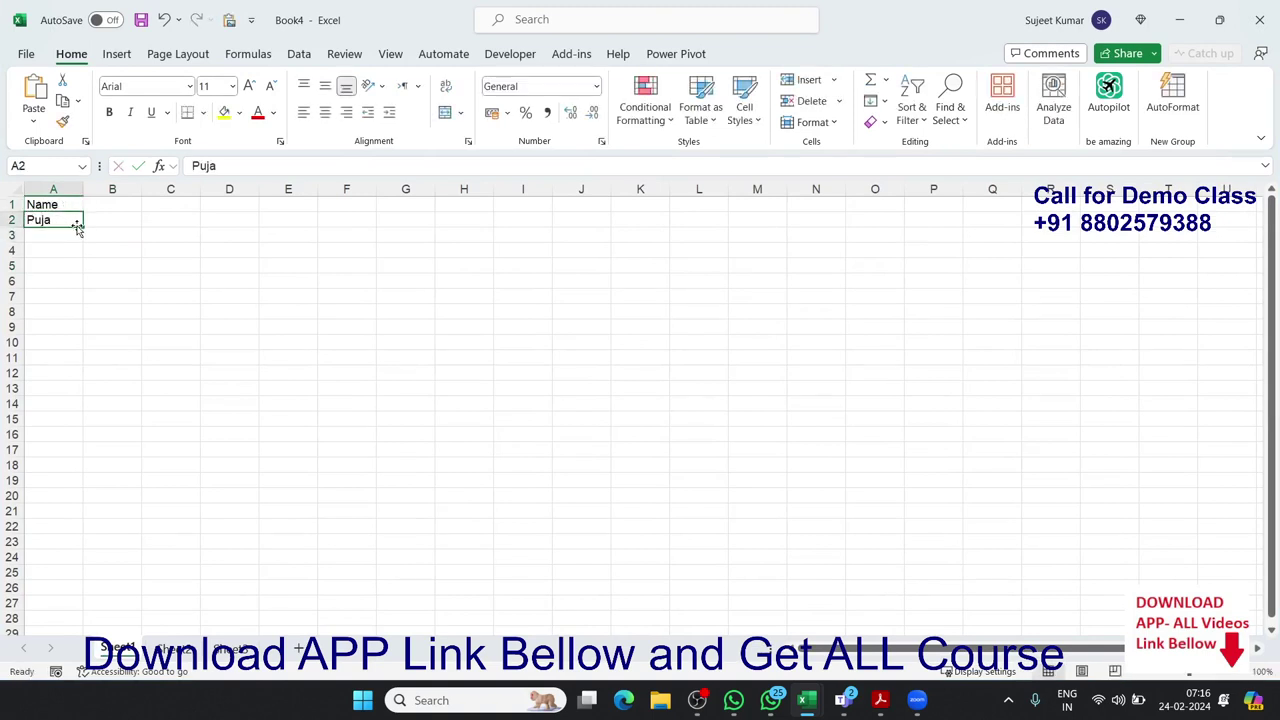
drag(81, 226, 84, 484)
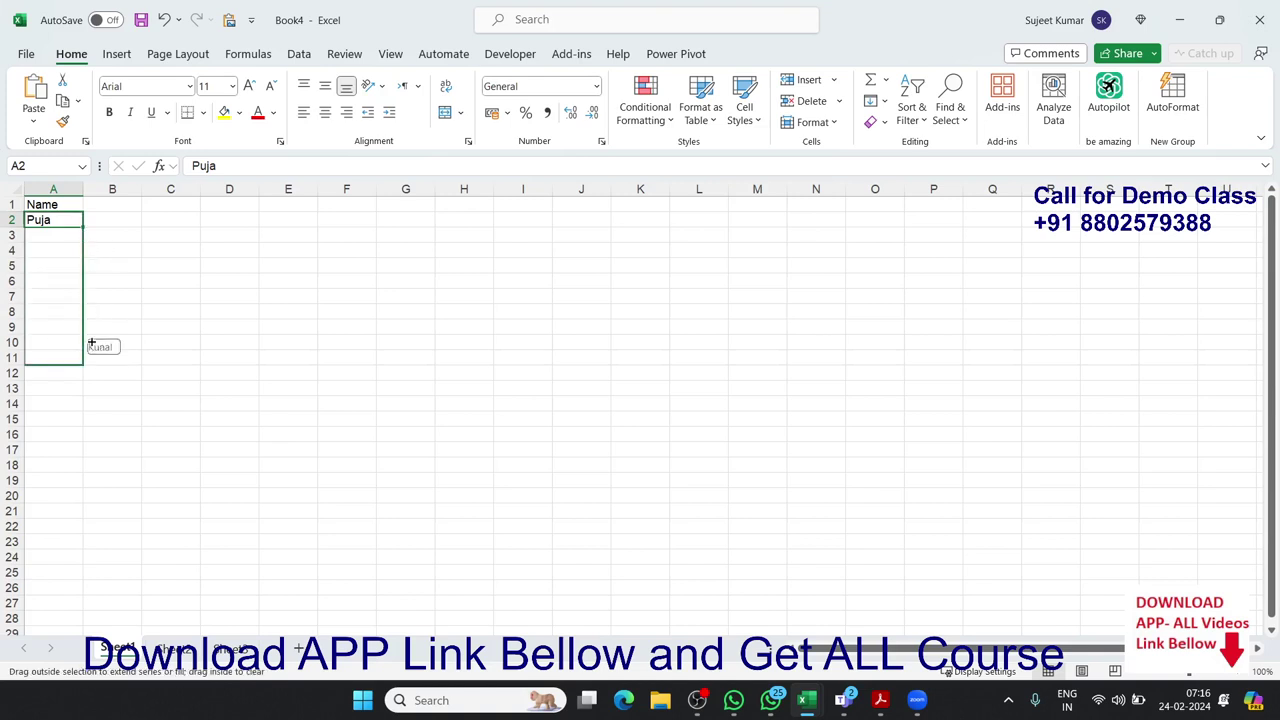
- Enter JAN in B1 and fill the month headers across to SEP in J1
click(130, 207)
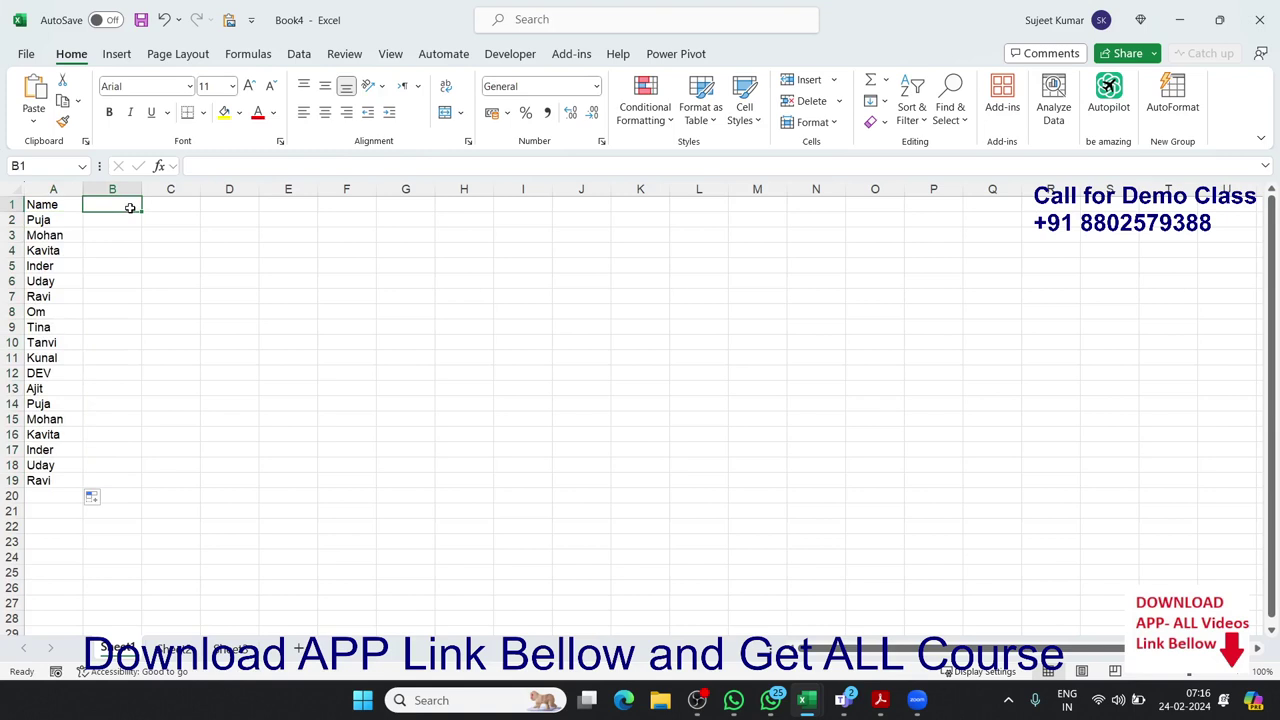
text(JAN)
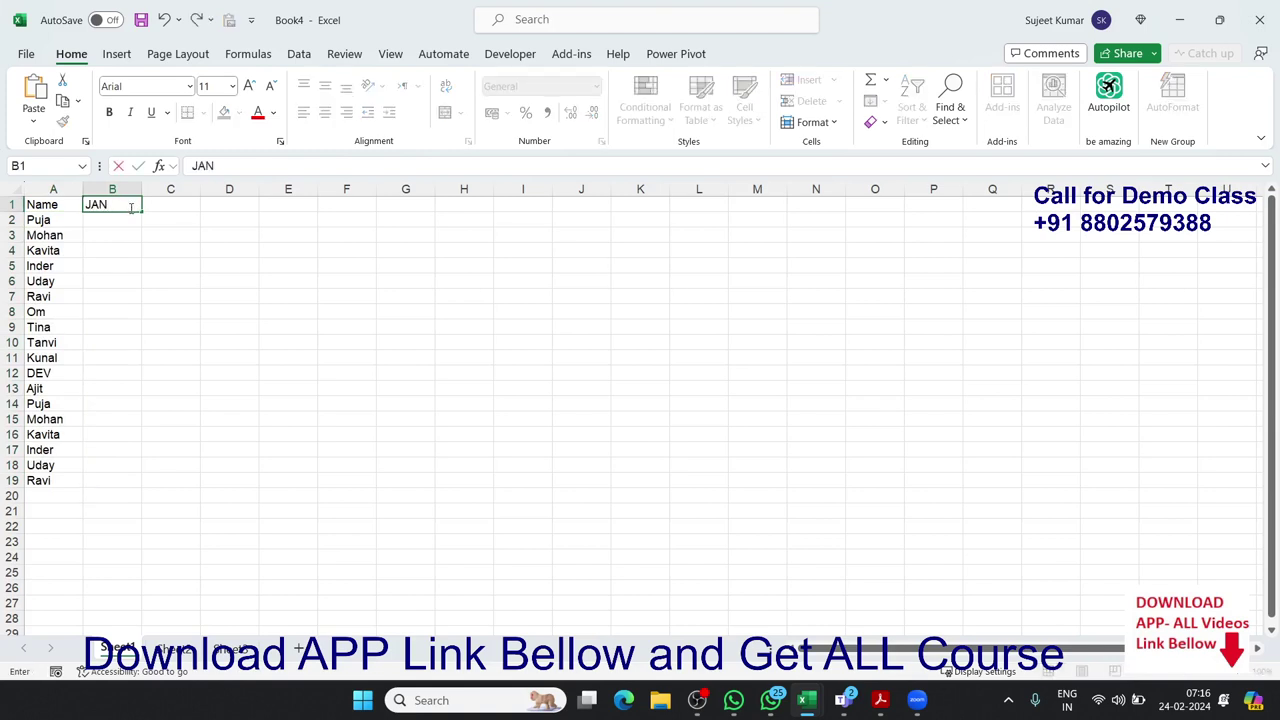
click(166, 268)
click(133, 205)
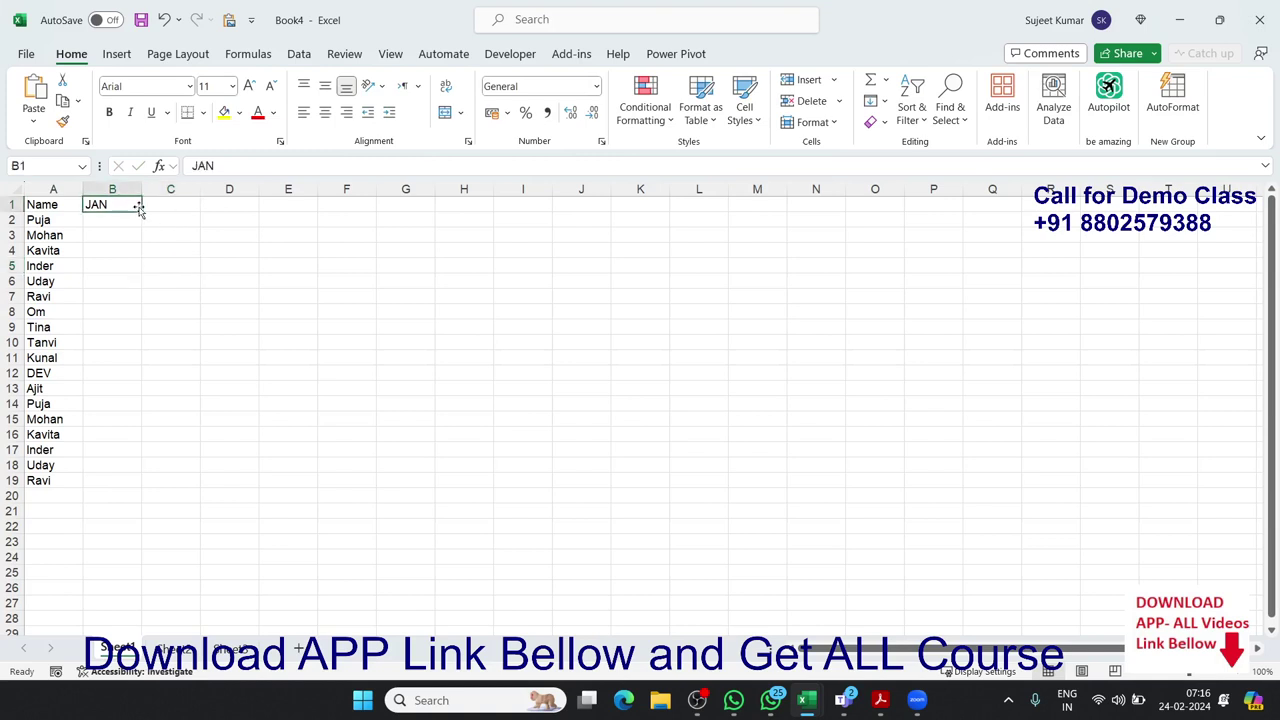
drag(140, 209, 616, 215)
- Enter =RANDBETWEEN(10,90) in B2, correcting the upper limit to 90
click(103, 218)
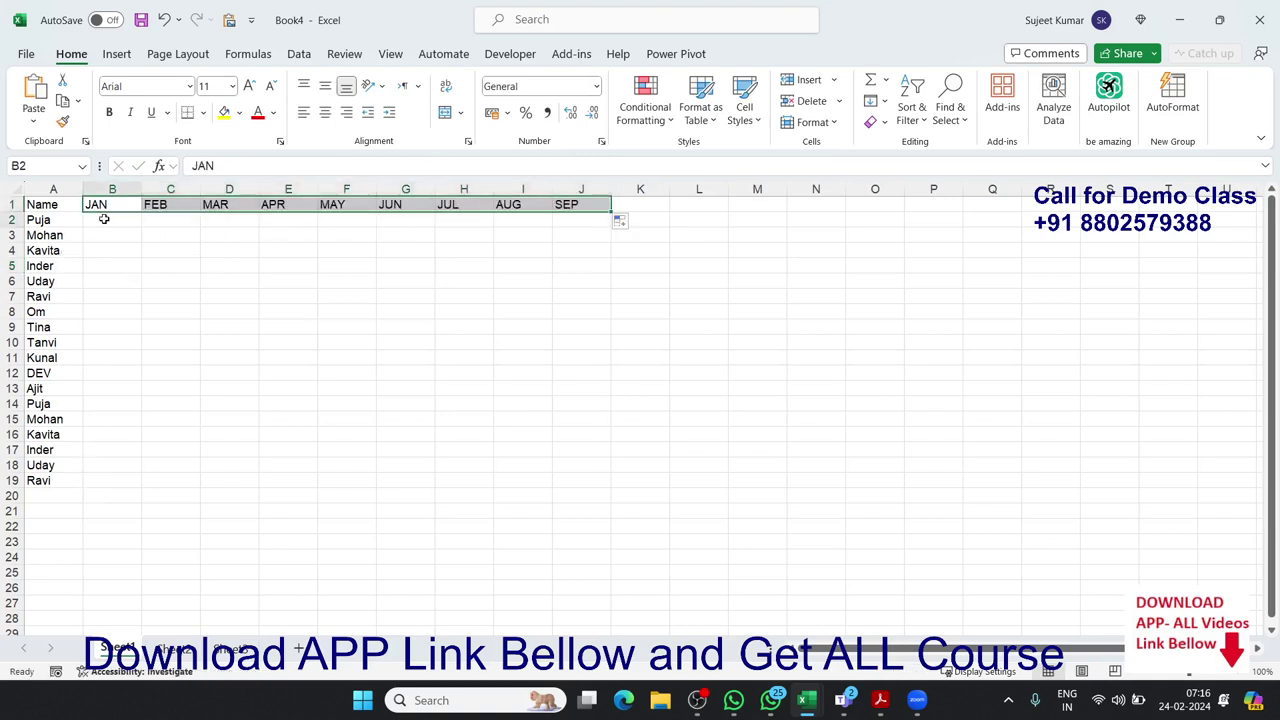
text(=ra)
key(Down)
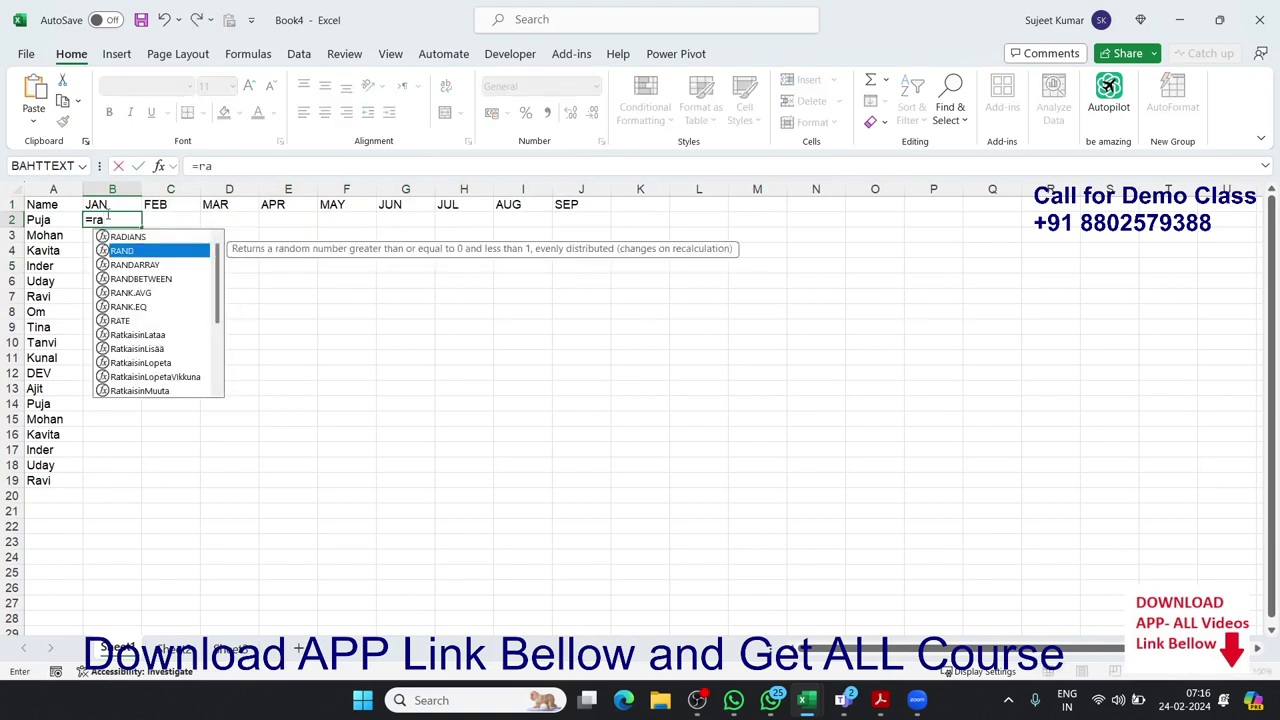
key(Down)
key(Tab)
text(10)
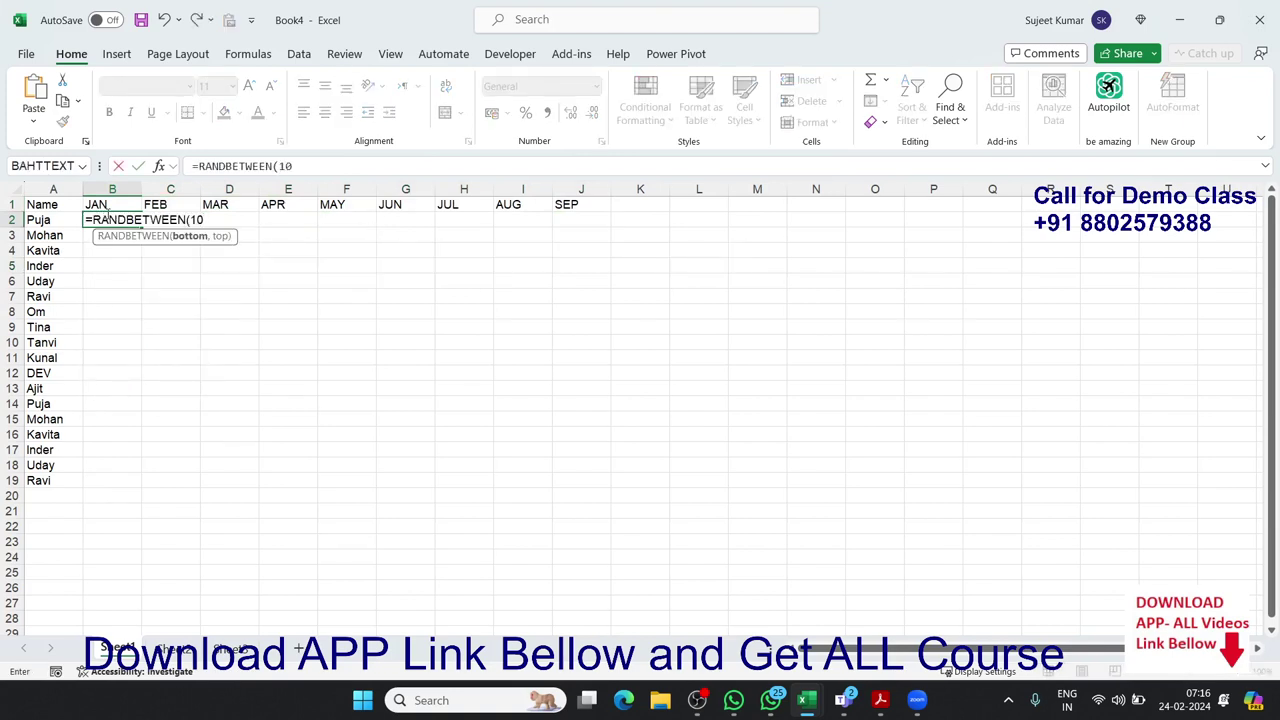
text(,9)
key(Return)
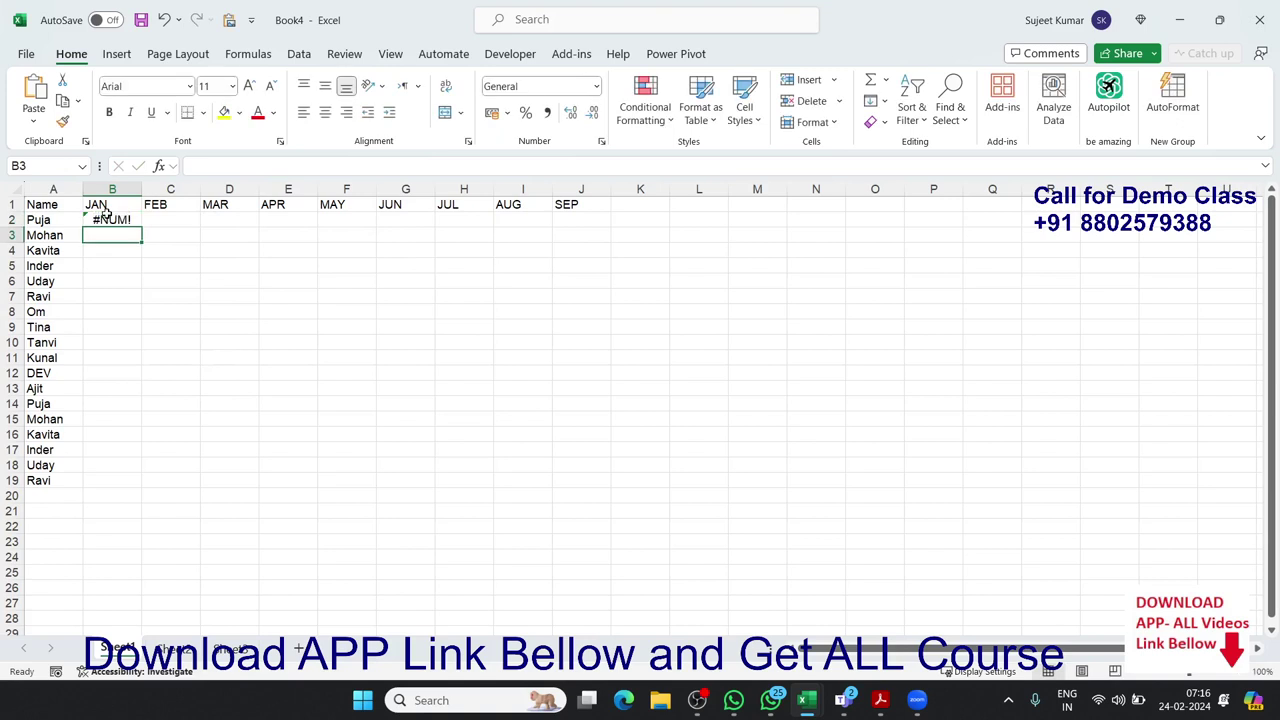
key(Up)
key(Up)
click(112, 222)
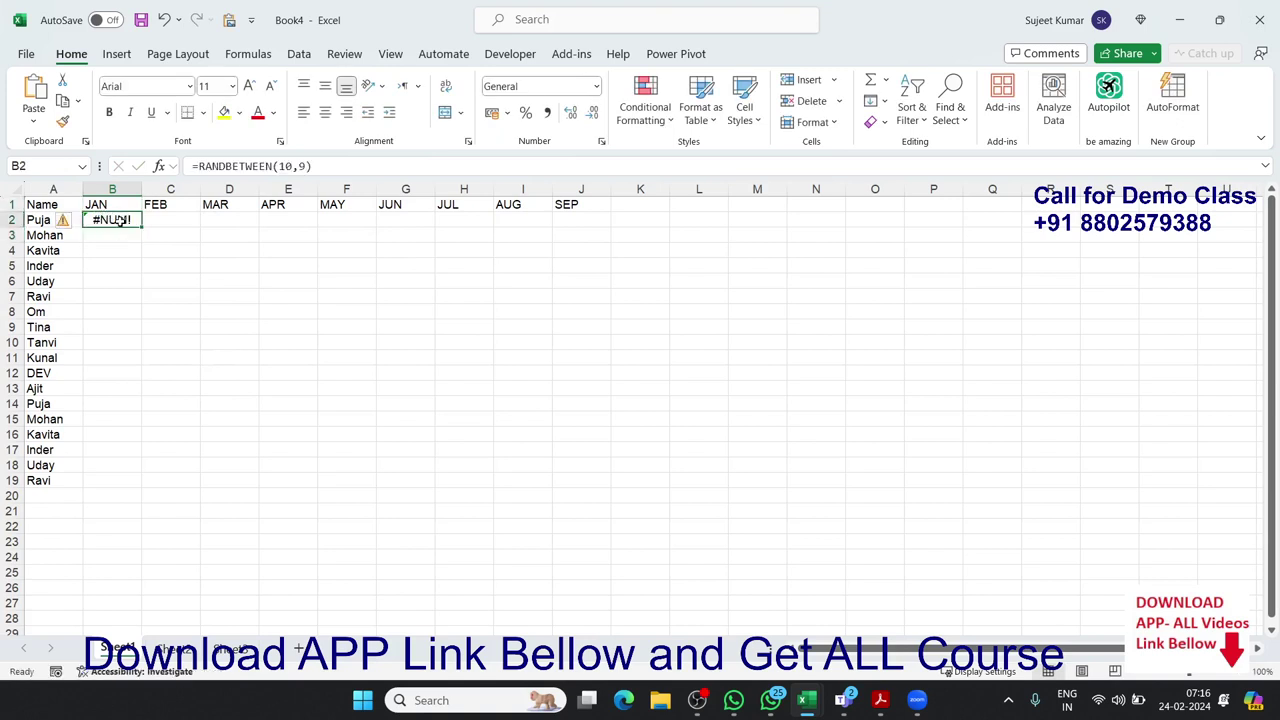
double_click(116, 220)
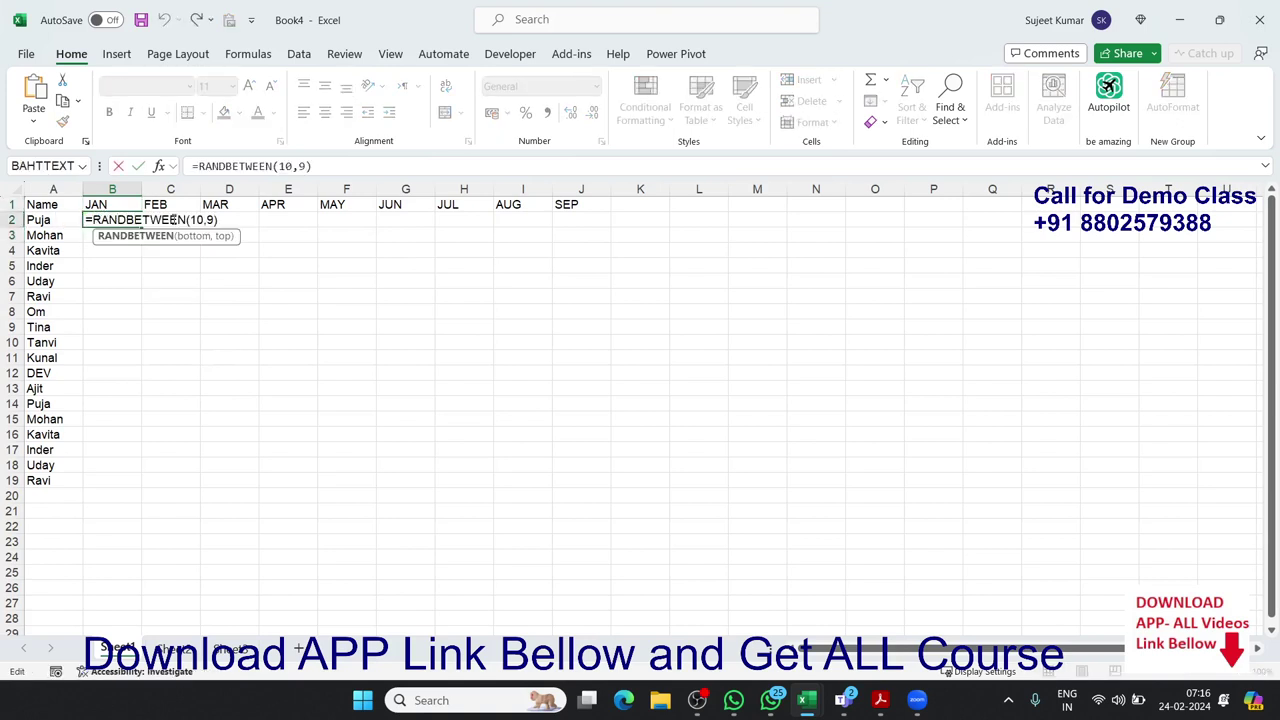
key(Right)
key(Right)
key(Right)
key(Right)
key(Right)
key(Right)
key(Right)
key(Right)
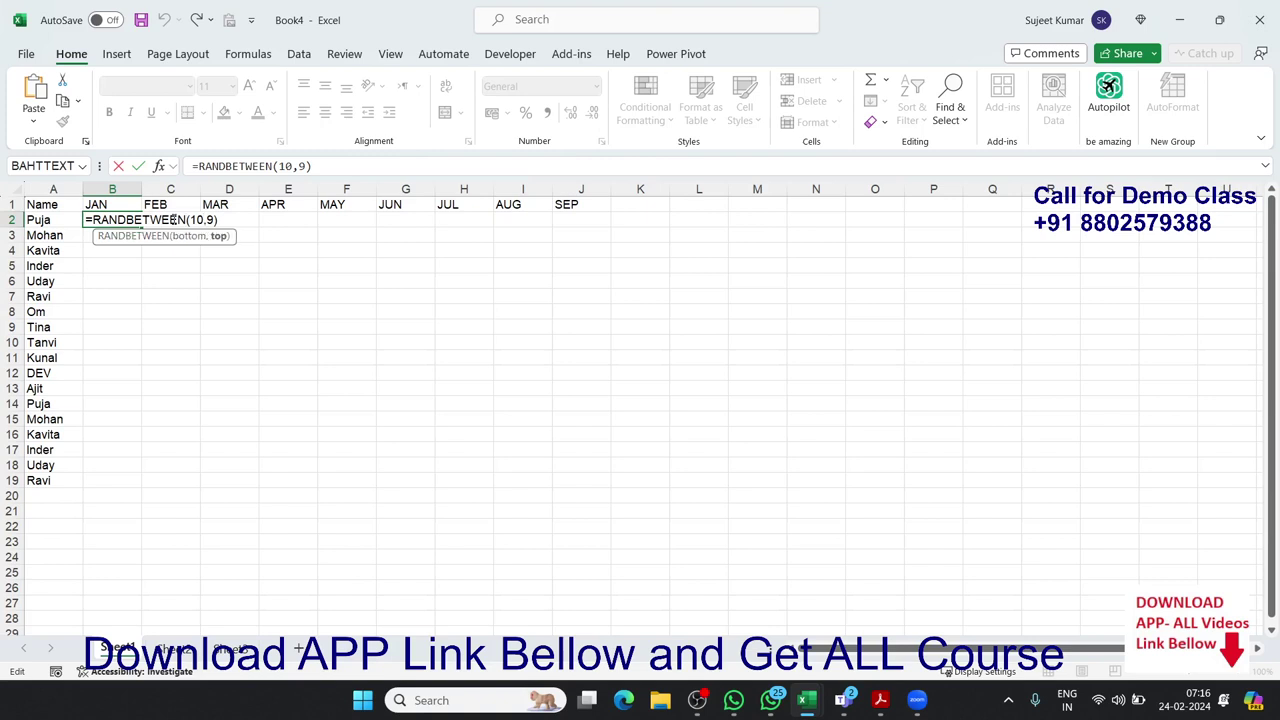
text(0)
key(Return)
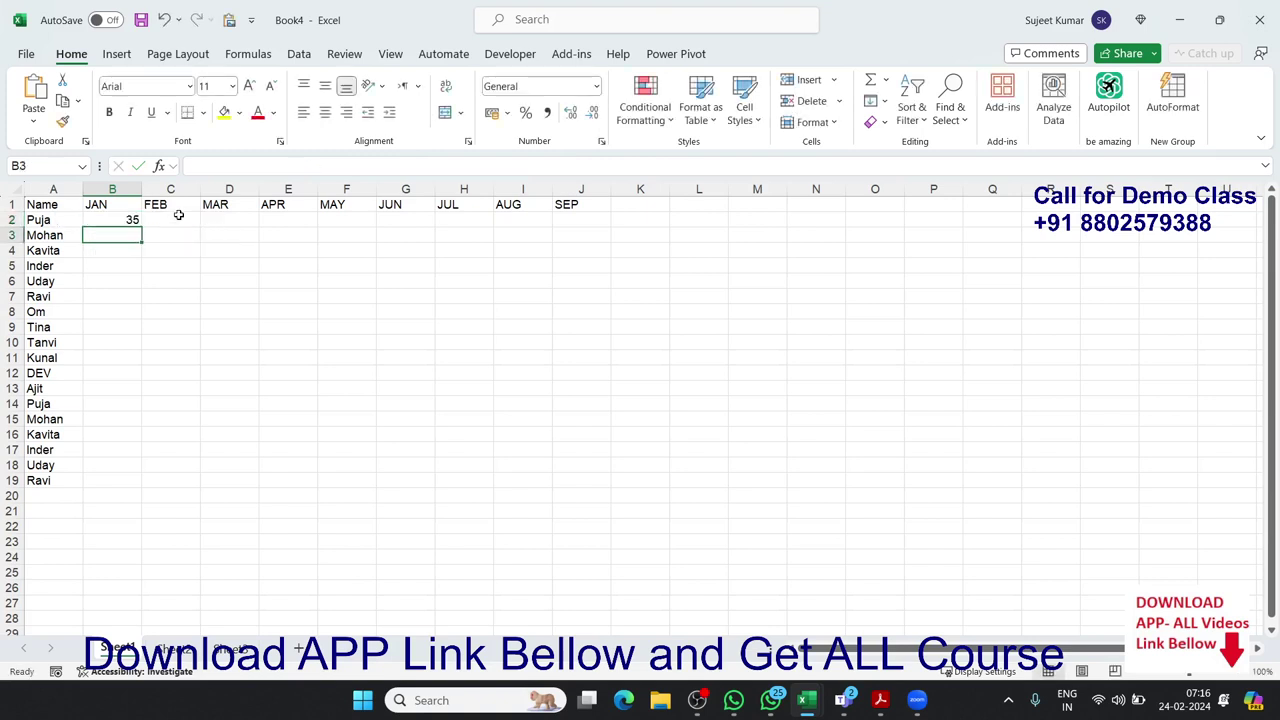
- Fill the formula across B2:J19 and paste the block back as fixed values
mouse_move(114, 219)
mouse_down()
mouse_move(573, 457)
mouse_move(573, 474)
mouse_up()
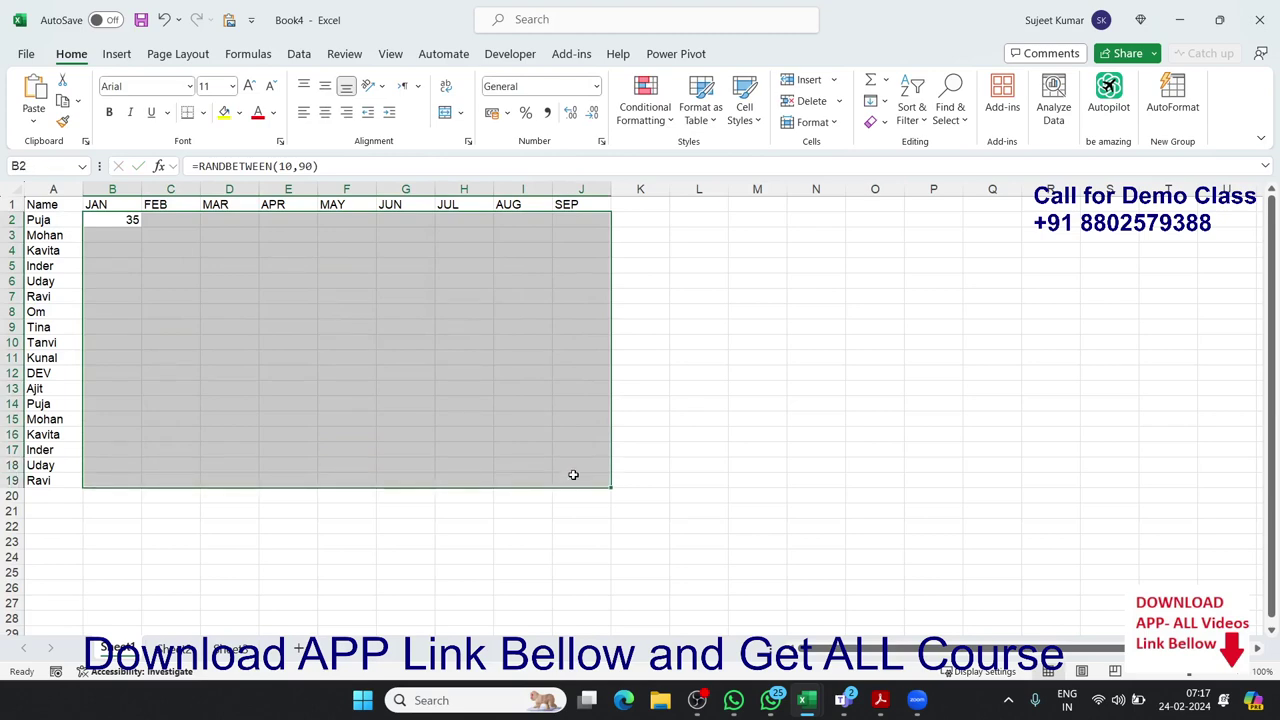
key(ctrl+r)
key(ctrl+d)
key(ctrl+c)
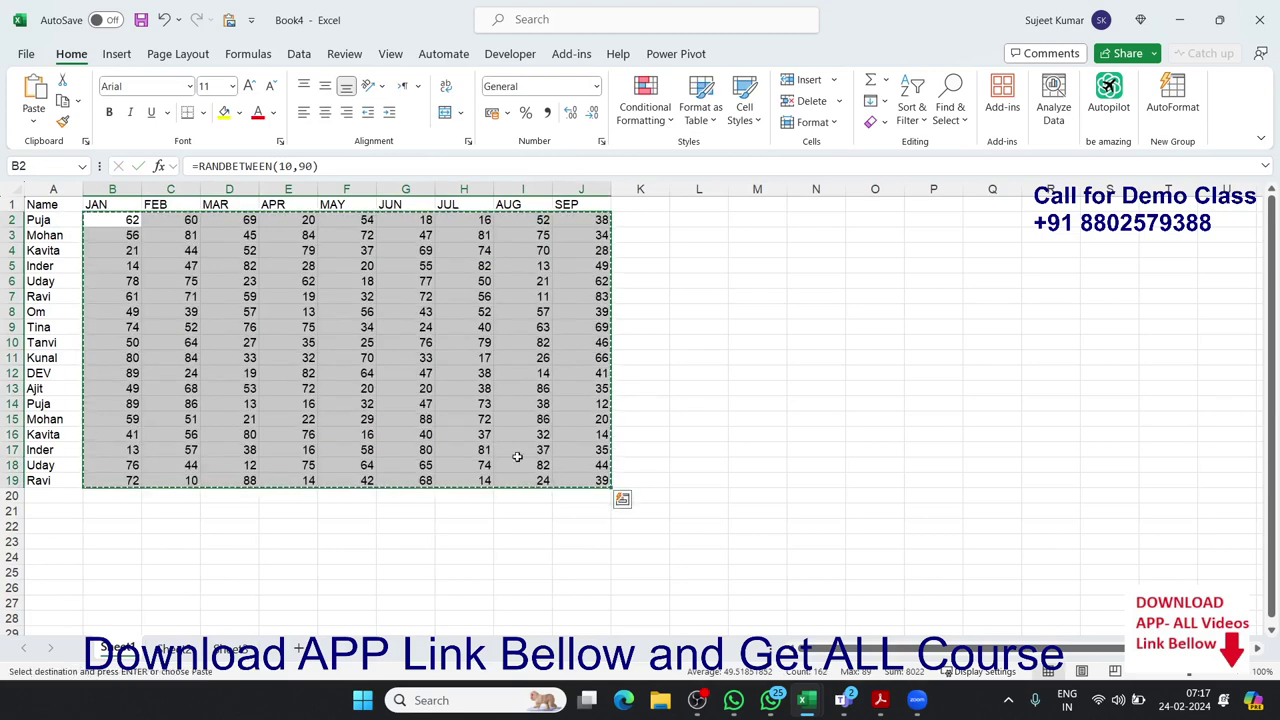
click(34, 118)
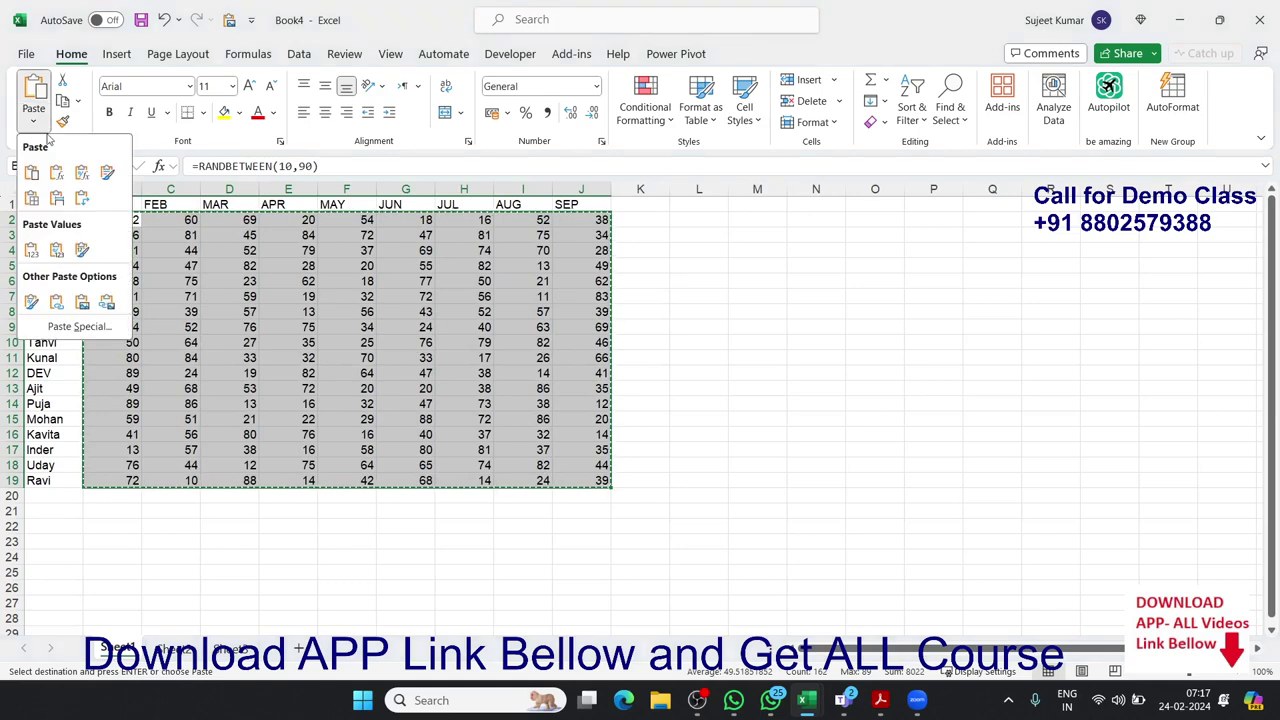
click(33, 248)
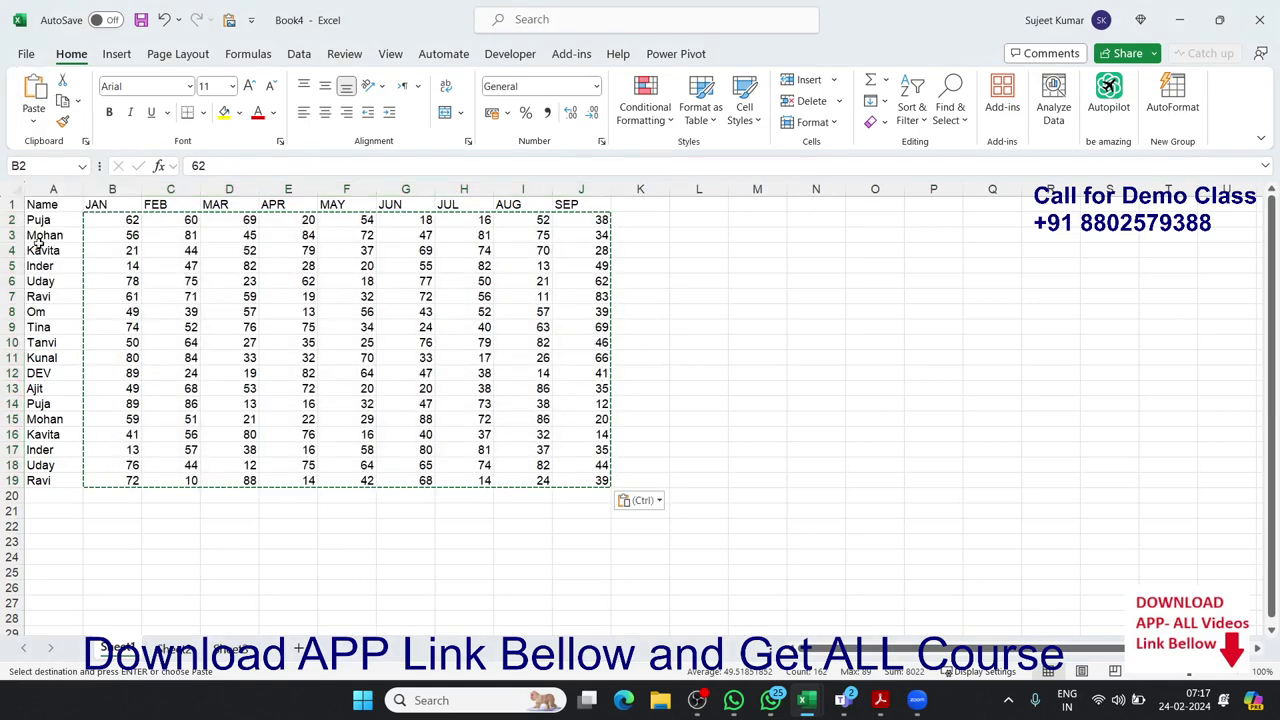
click(170, 311)
- Clear copy mode and rename Sheet1 to Data
key(Escape)
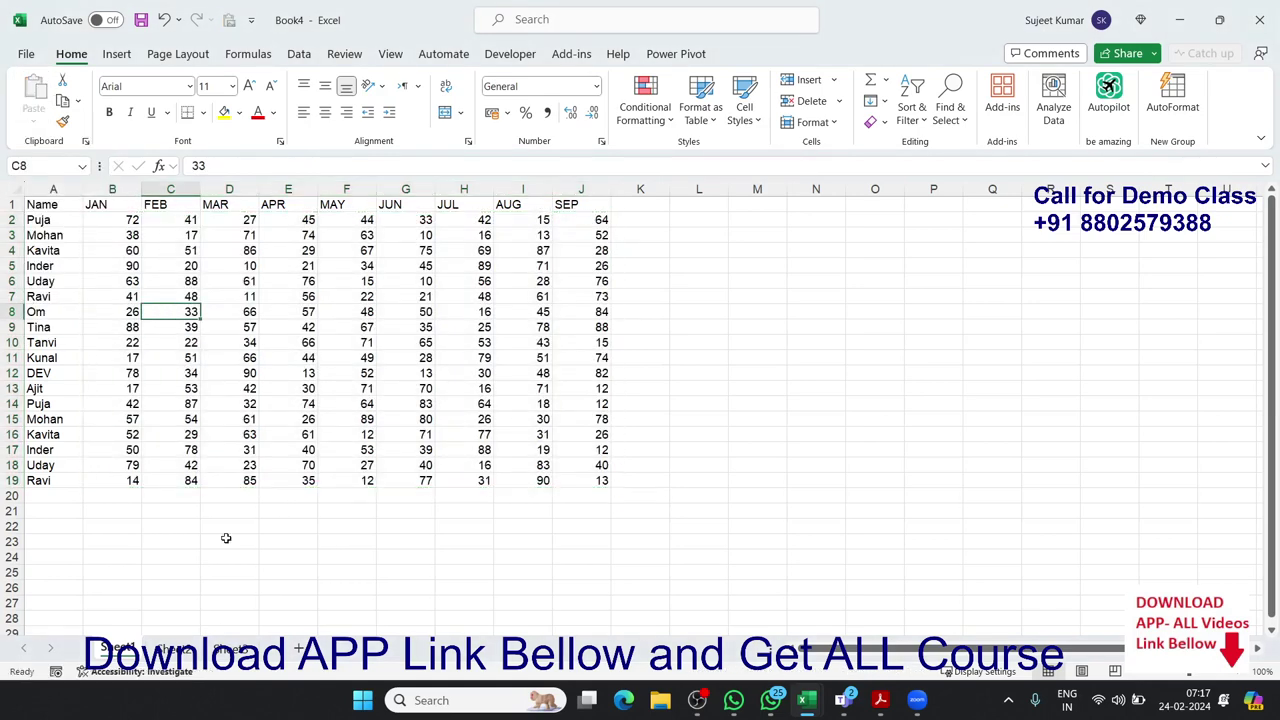
double_click(139, 651)
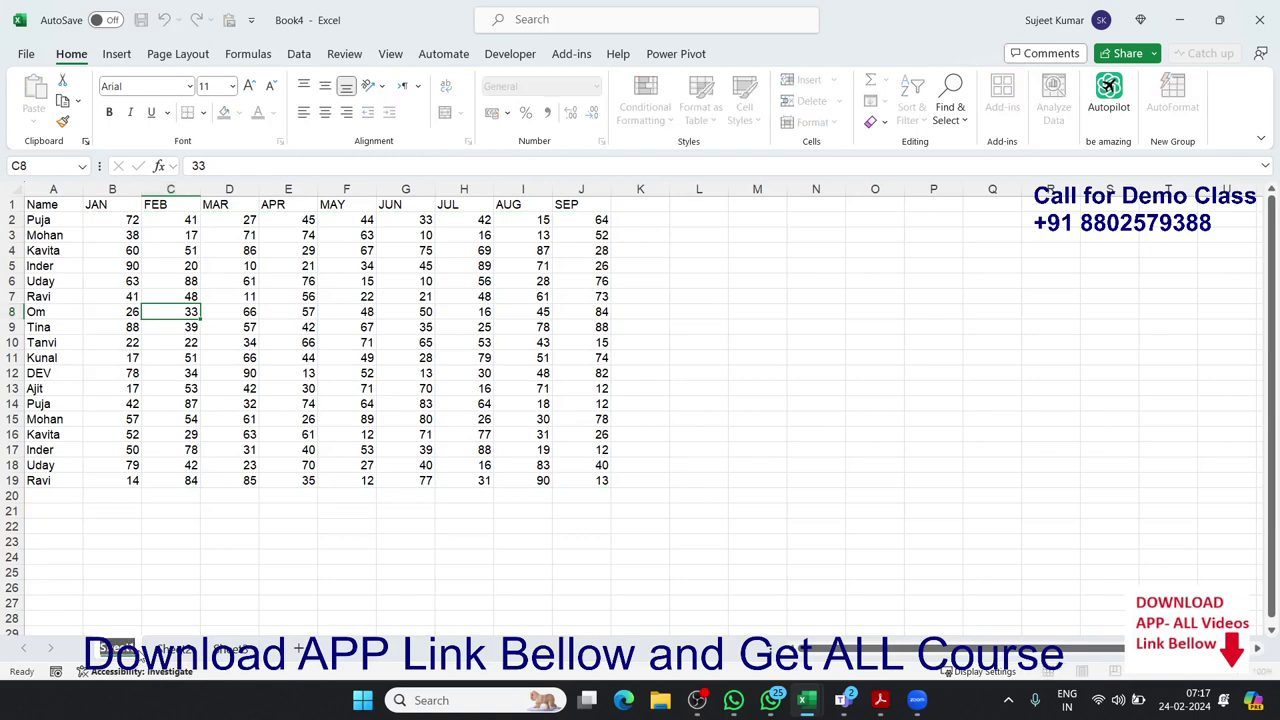
text(Data)
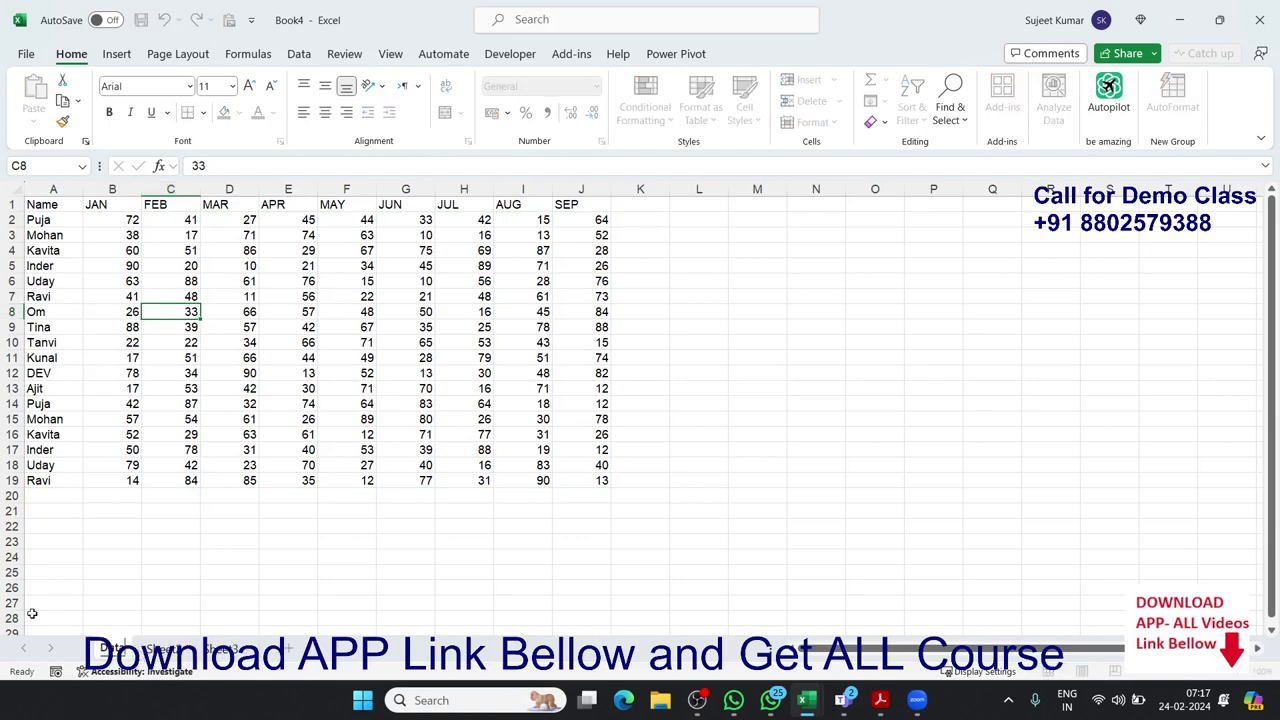
click(366, 276)
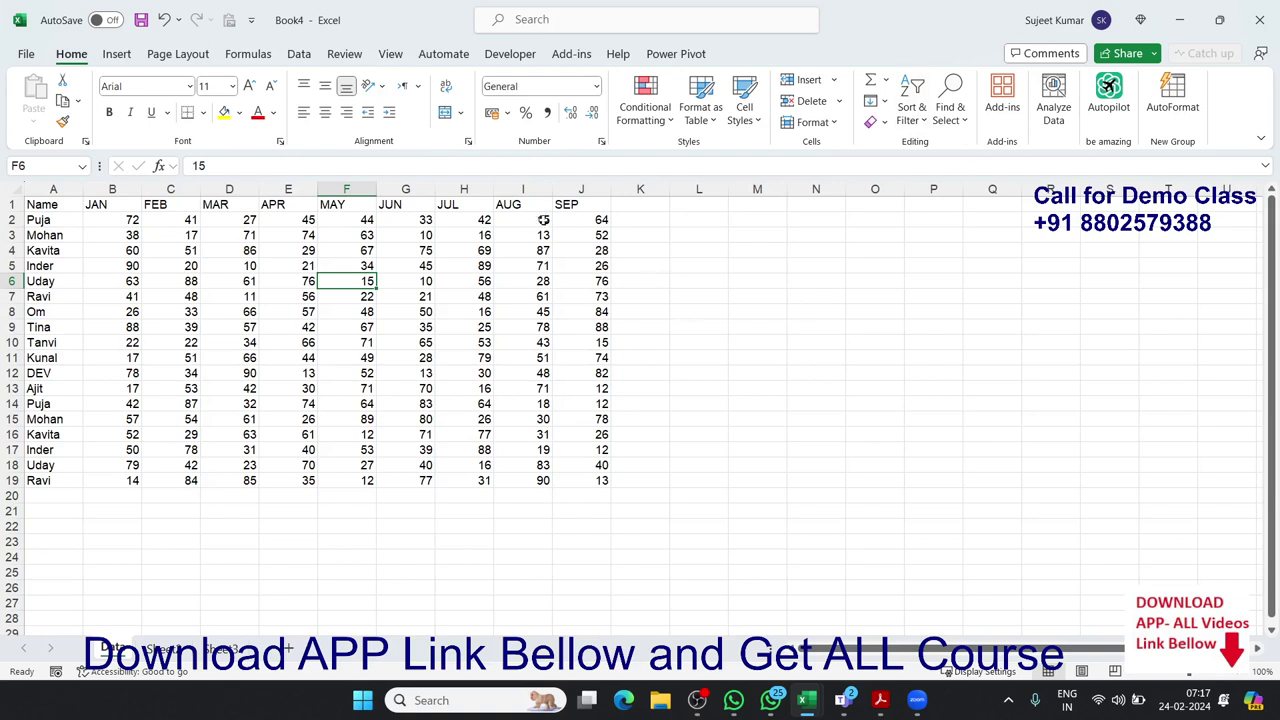
click(880, 700)
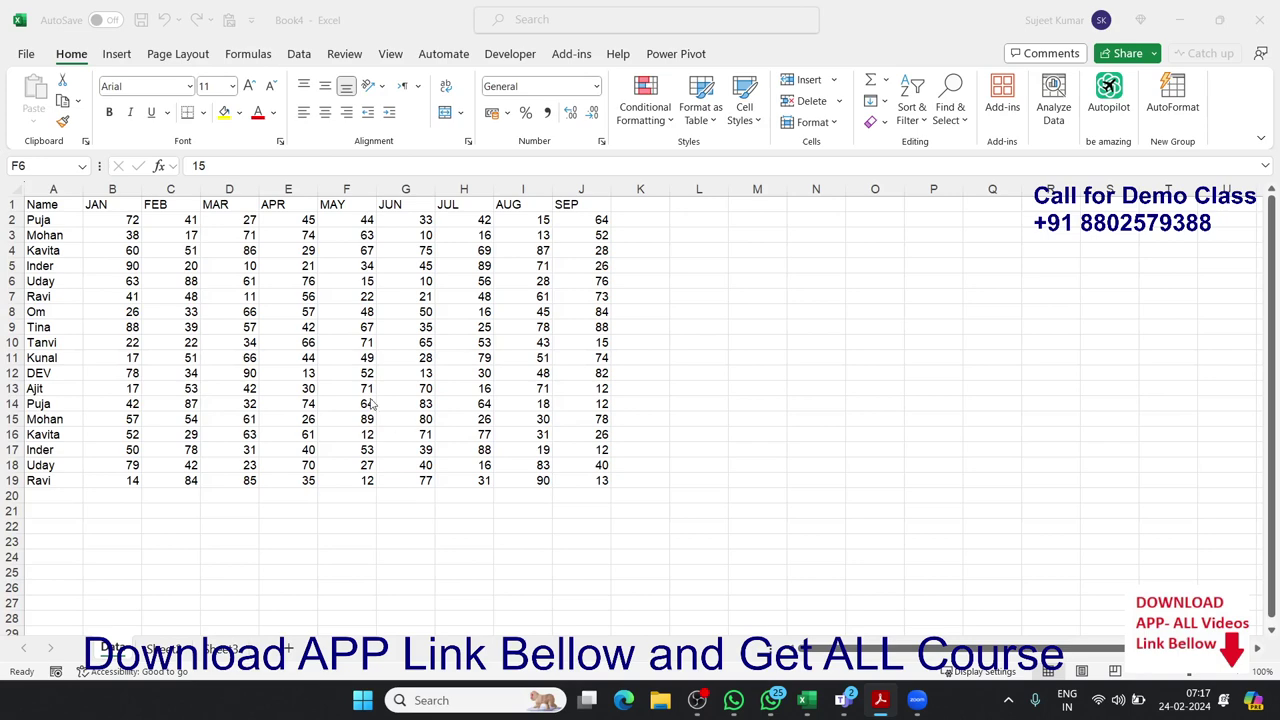
- Close the Ship_Data workbook without saving its changes
click(527, 55)
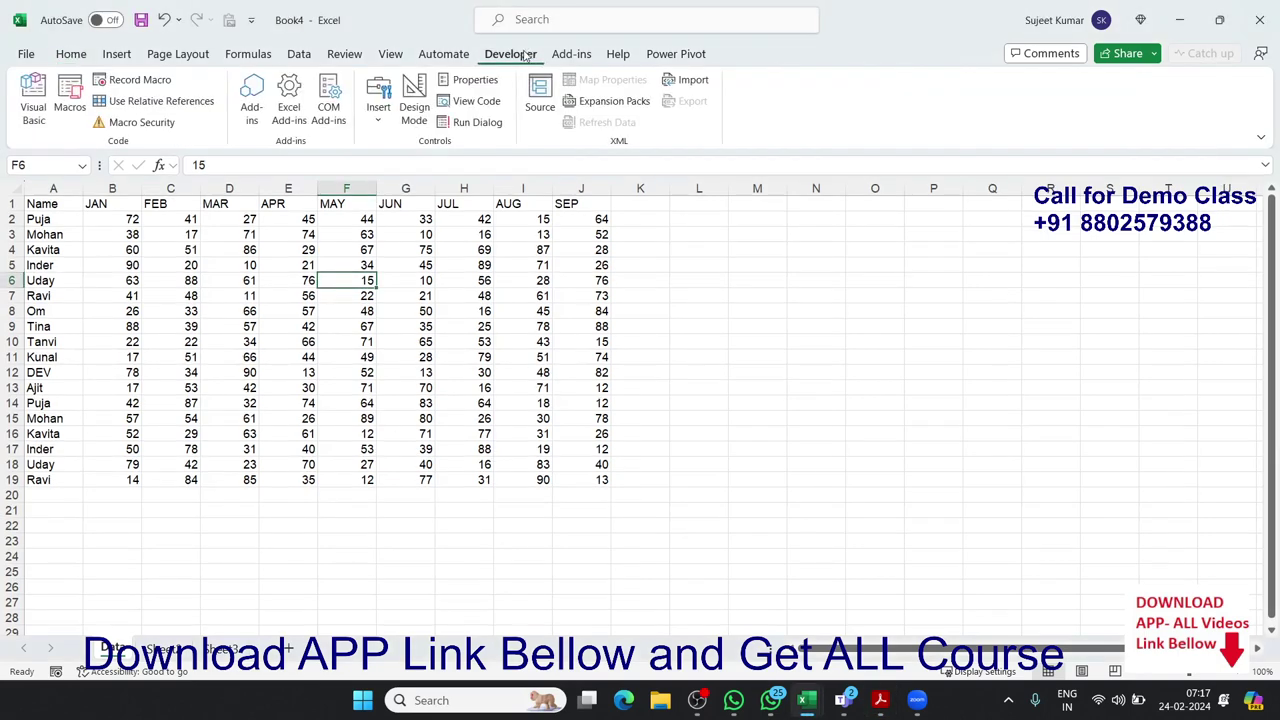
click(29, 112)
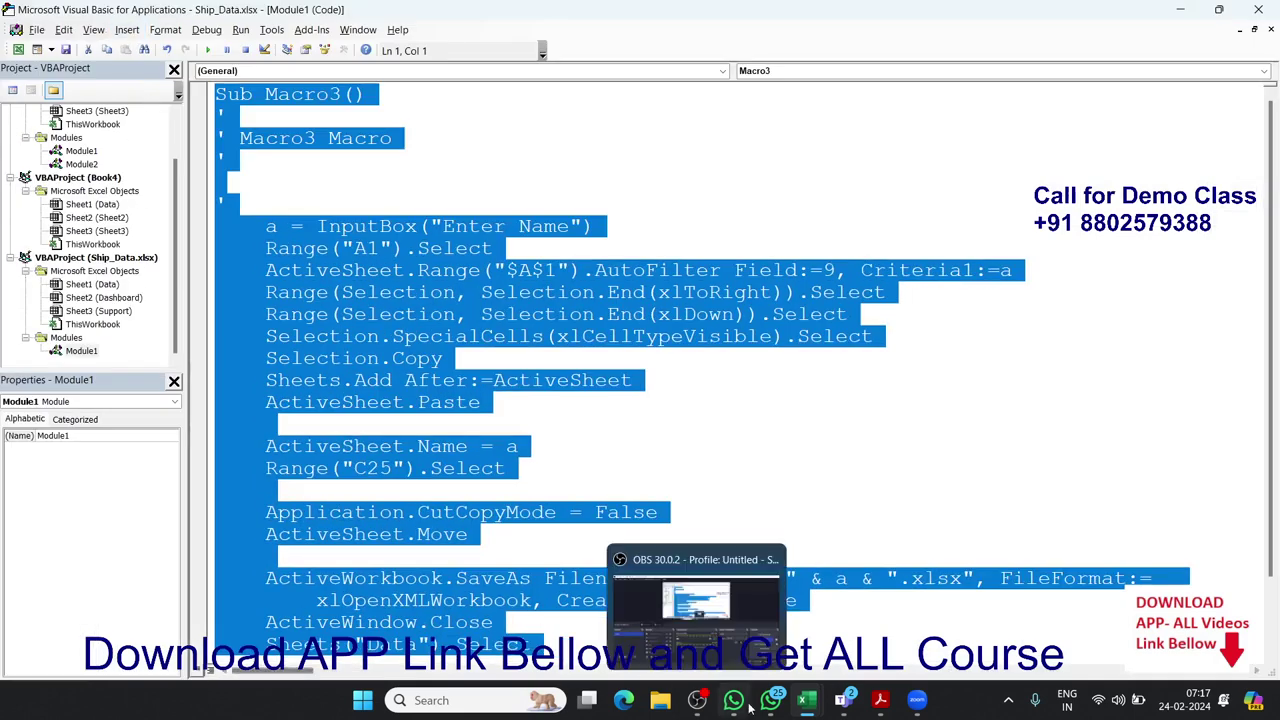
mouse_move(795, 703)
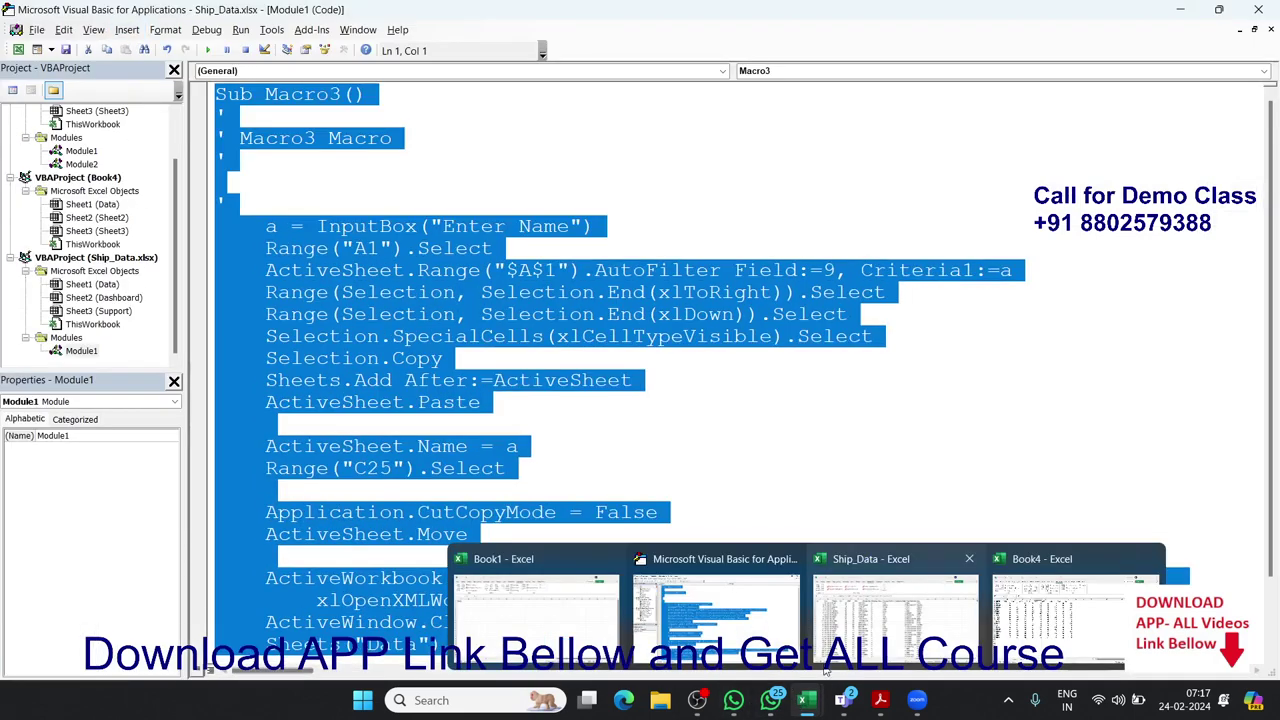
click(855, 640)
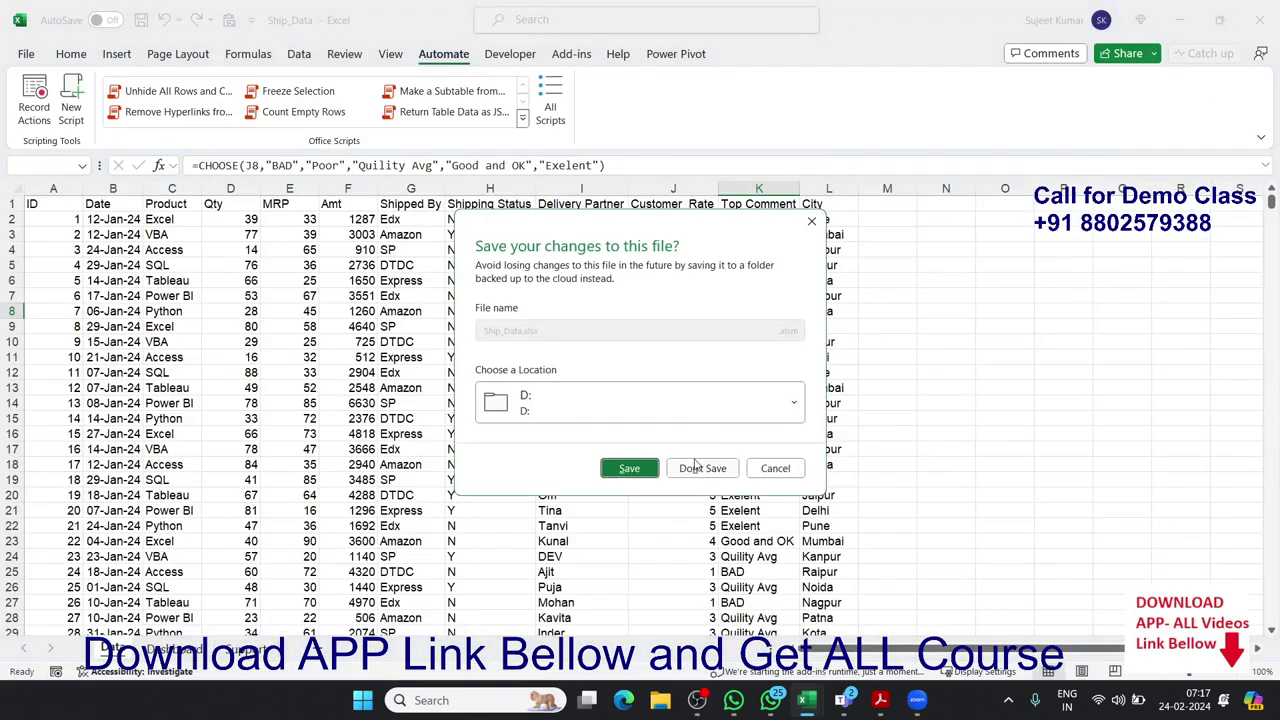
click(700, 464)
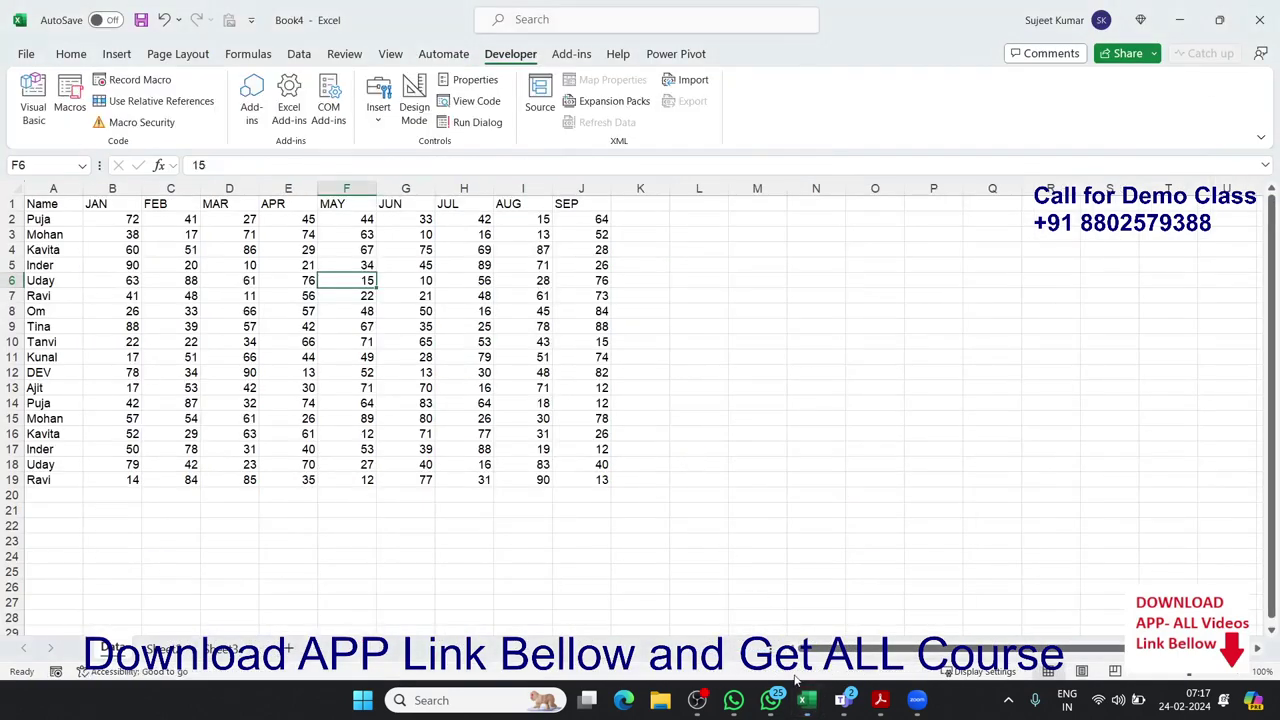
- Open the Visual Basic editor and select Book4's project
click(33, 112)
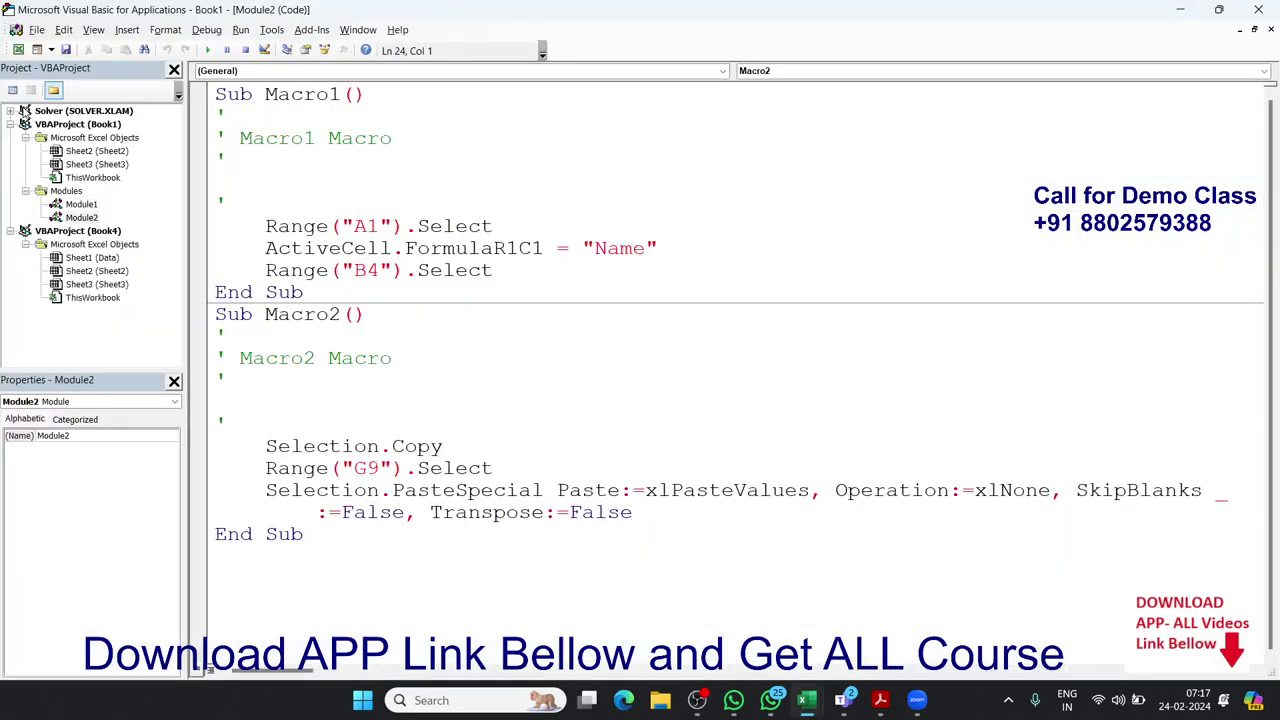
mouse_move(317, 575)
mouse_down()
mouse_move(266, 492)
mouse_move(228, 114)
mouse_up()
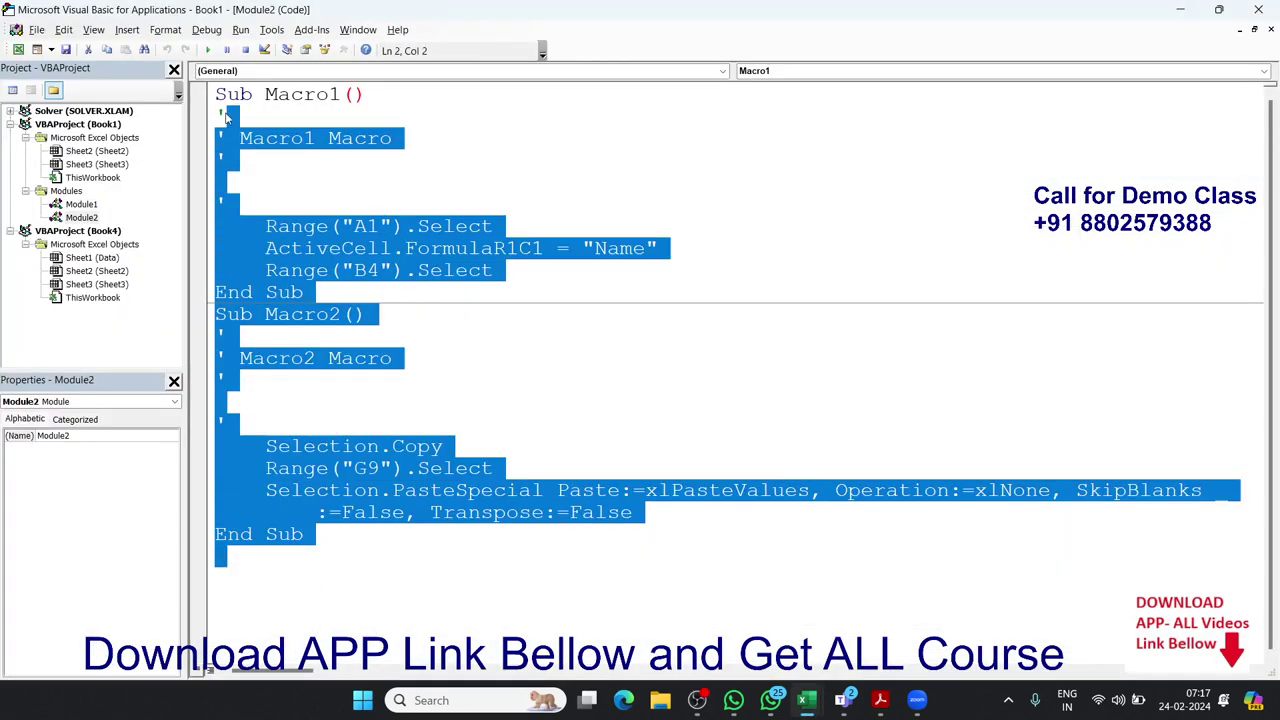
click(95, 297)
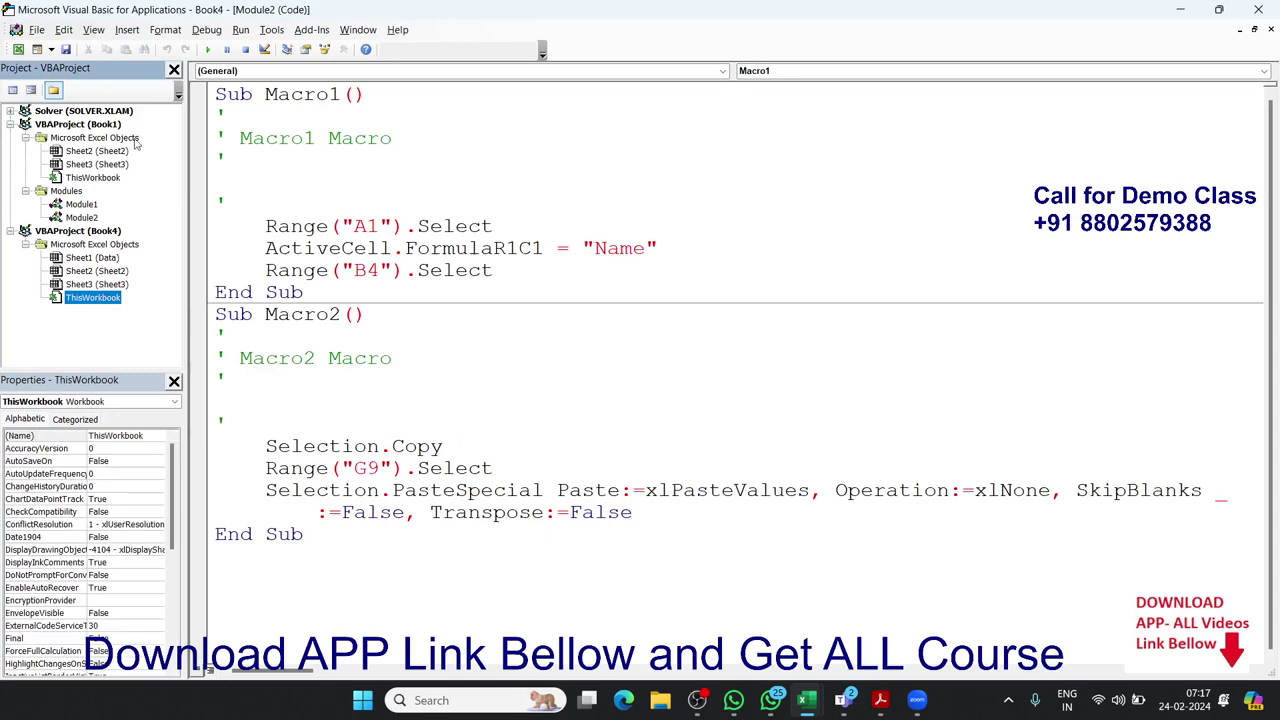
click(127, 29)
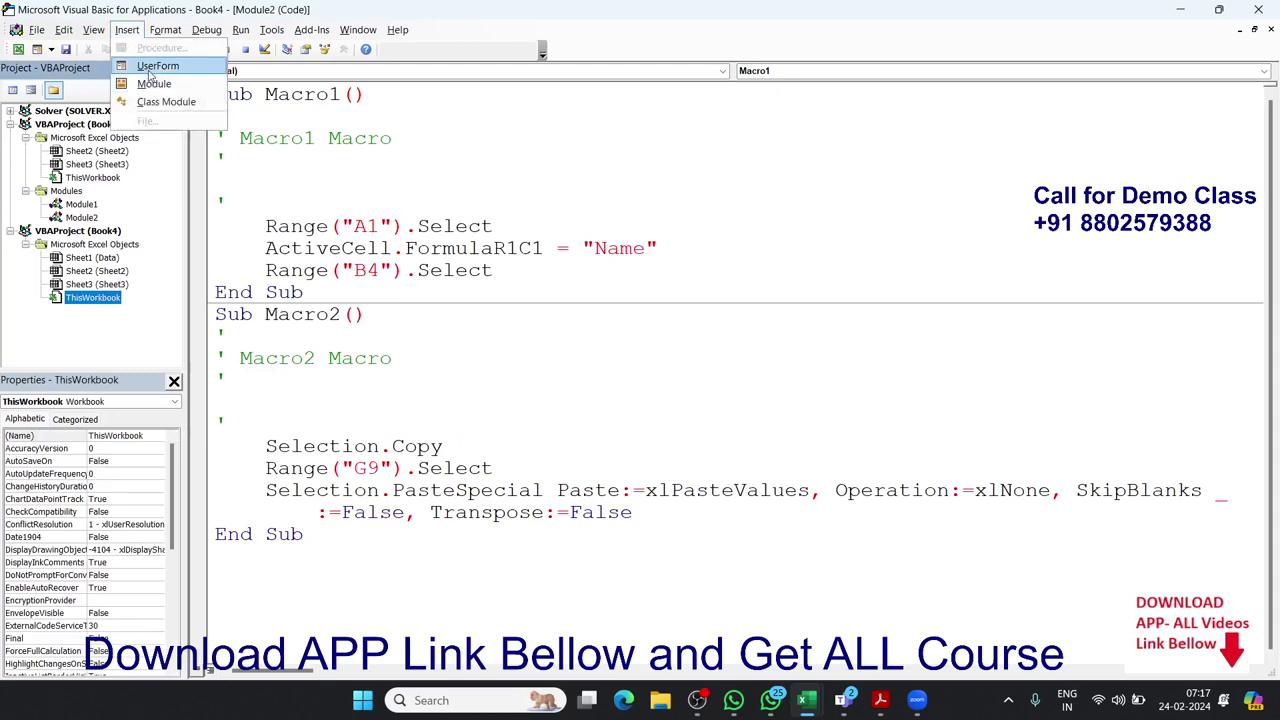
- Insert an enlarged UserForm1 and draw a ListBox filling most of it
click(150, 68)
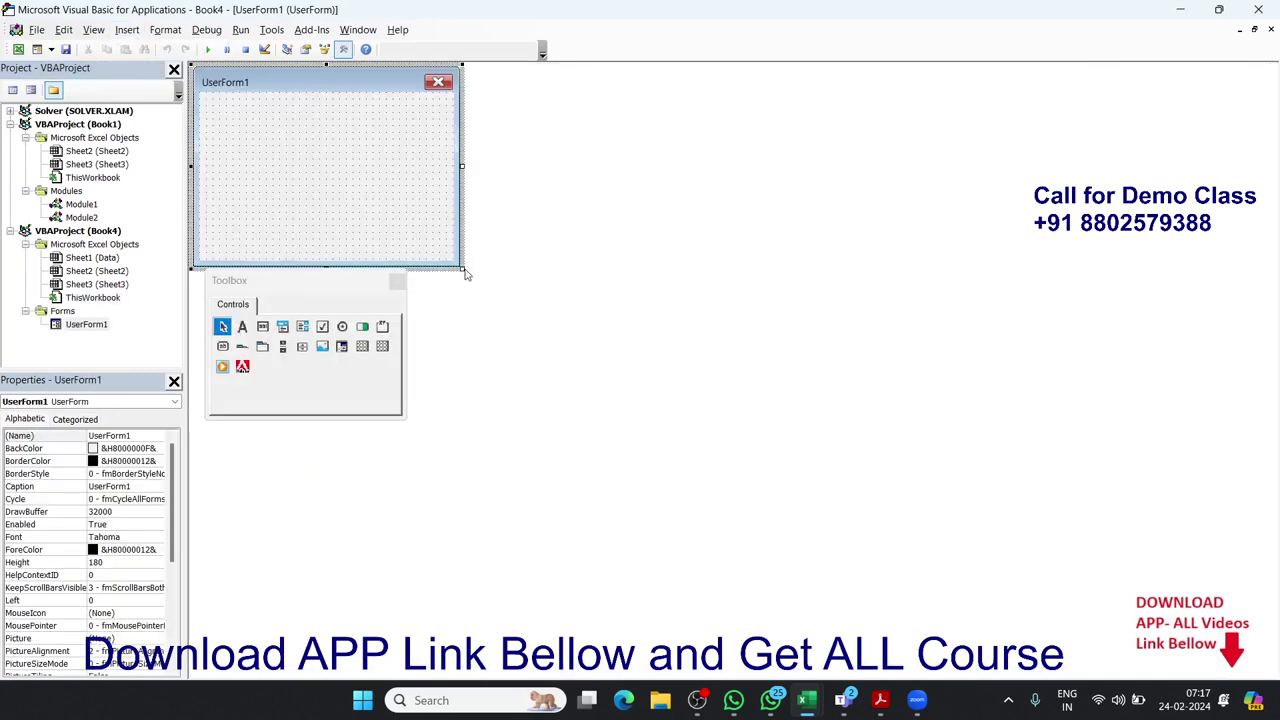
drag(462, 268, 829, 418)
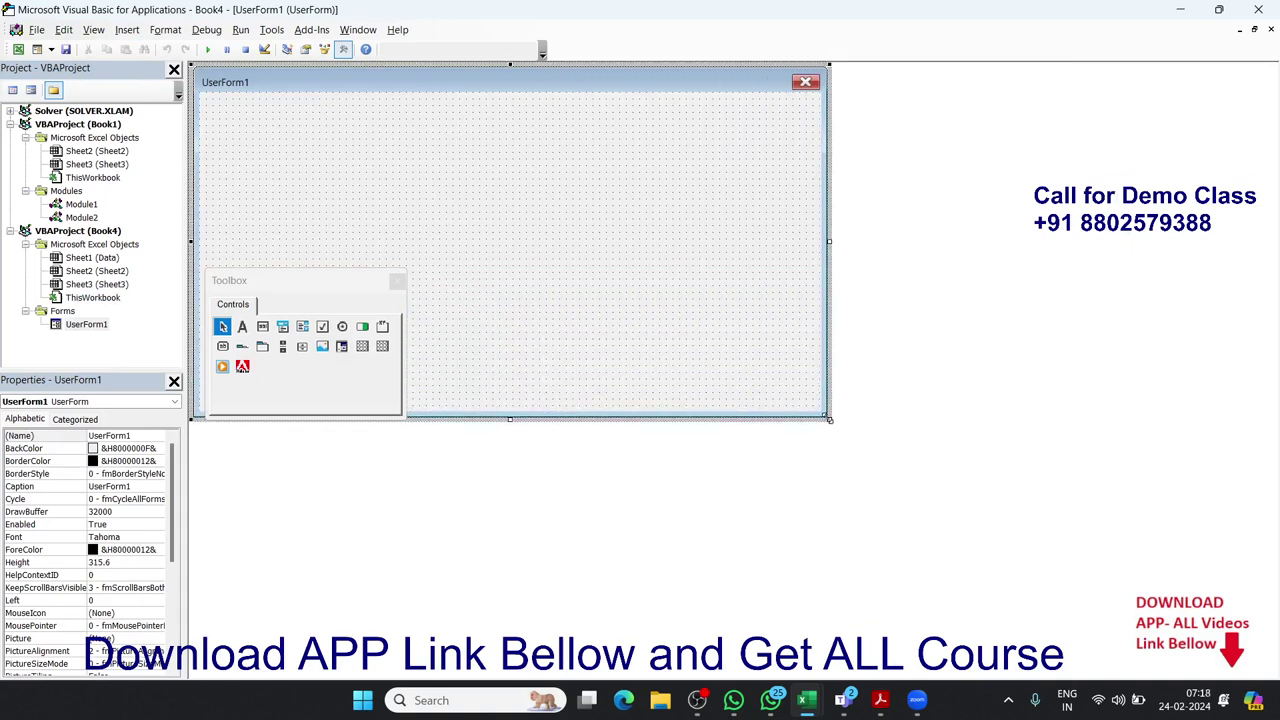
drag(889, 309, 1011, 179)
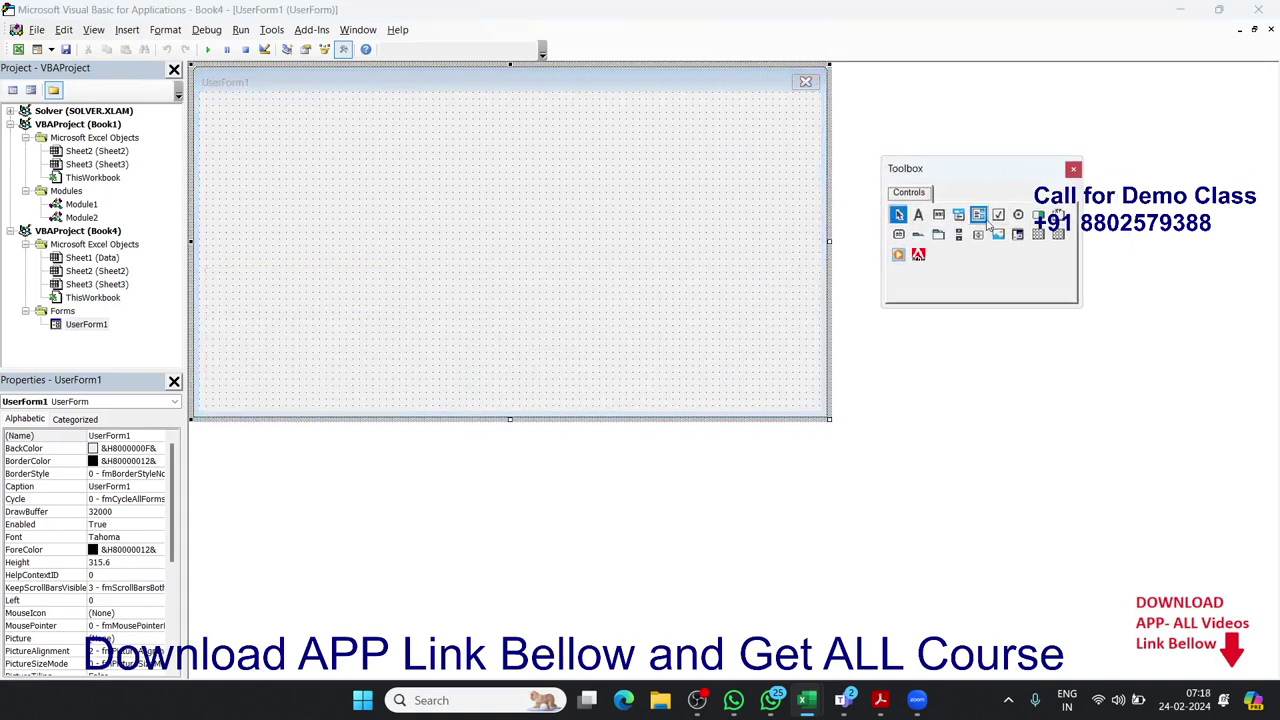
click(980, 216)
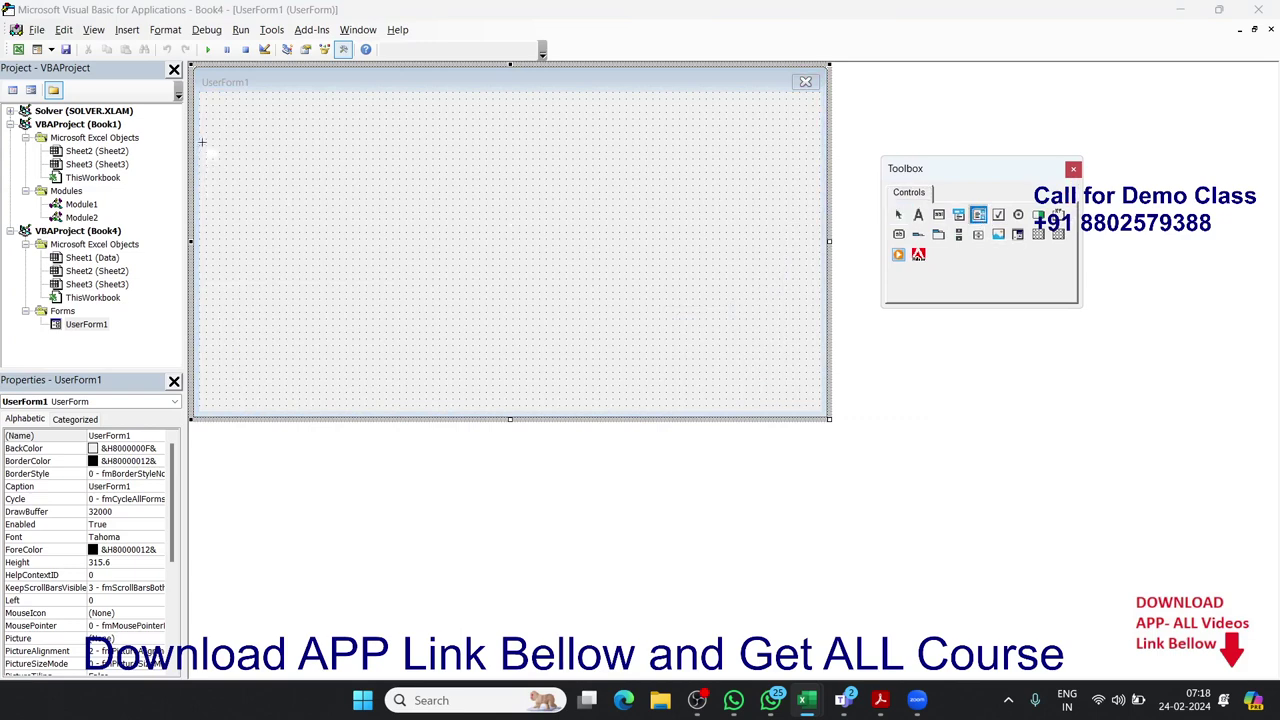
mouse_move(206, 138)
mouse_down()
mouse_move(663, 343)
mouse_move(808, 393)
mouse_up()
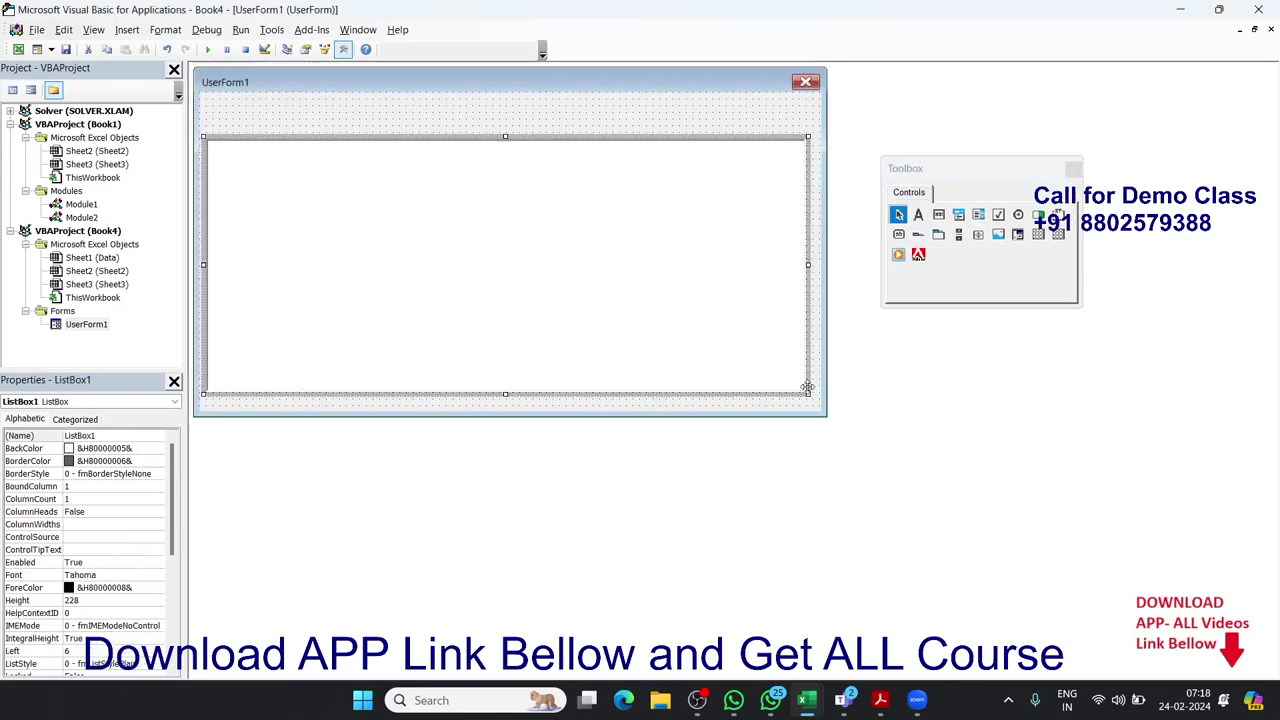
- Add a label captioned Data above the ListBox, then view the form's code
click(918, 214)
drag(211, 110, 300, 99)
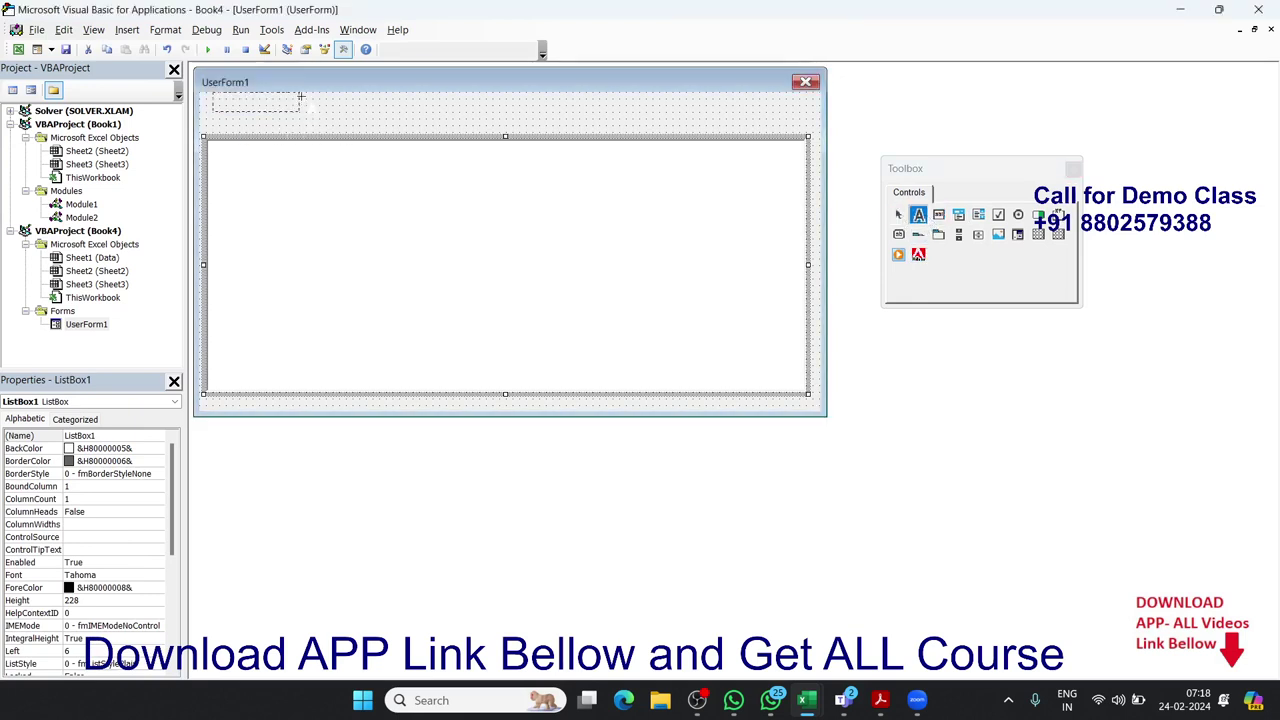
drag(300, 99, 301, 98)
click(269, 103)
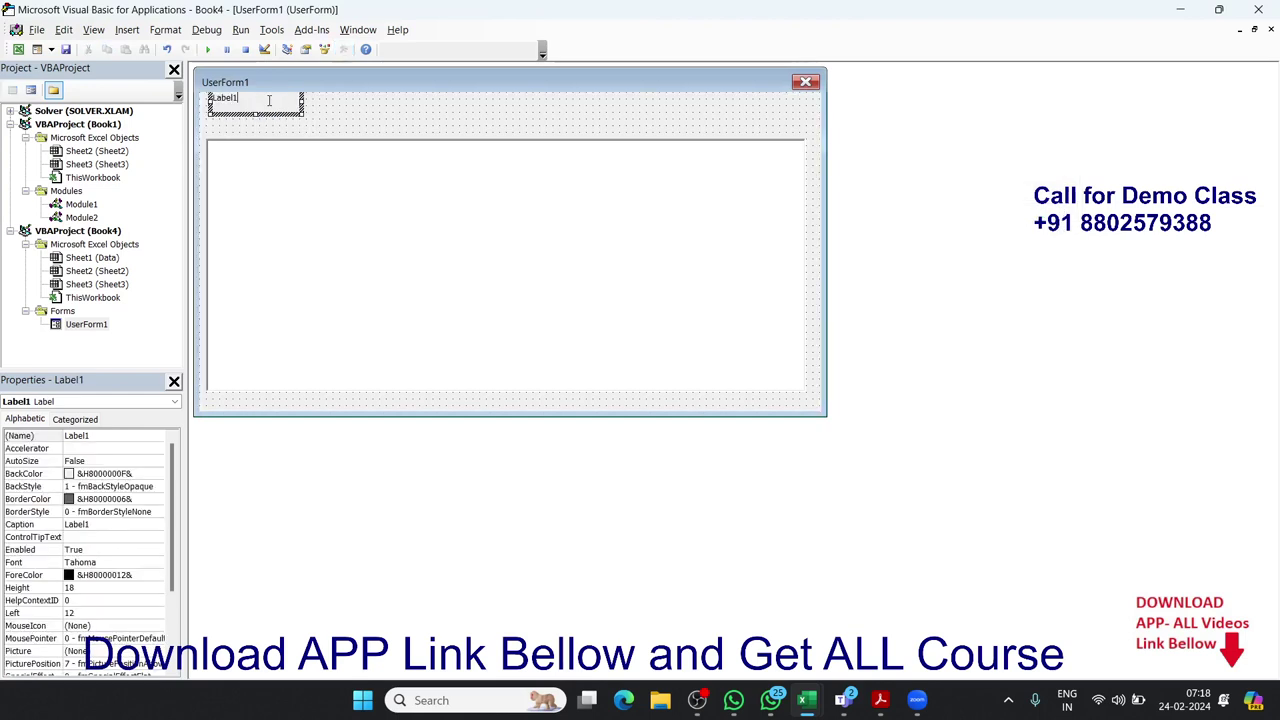
key(BackSpace)
key(BackSpace)
key(BackSpace)
key(BackSpace)
key(BackSpace)
key(BackSpace)
text(Data)
click(455, 131)
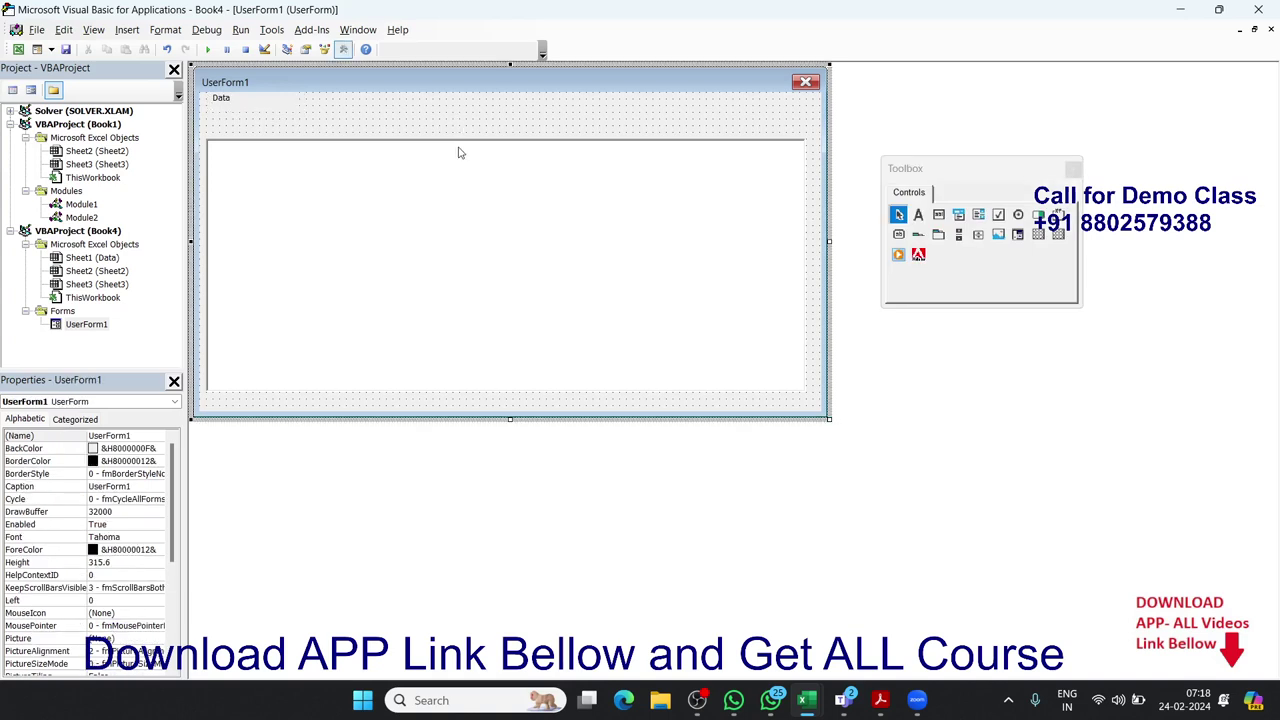
double_click(410, 124)
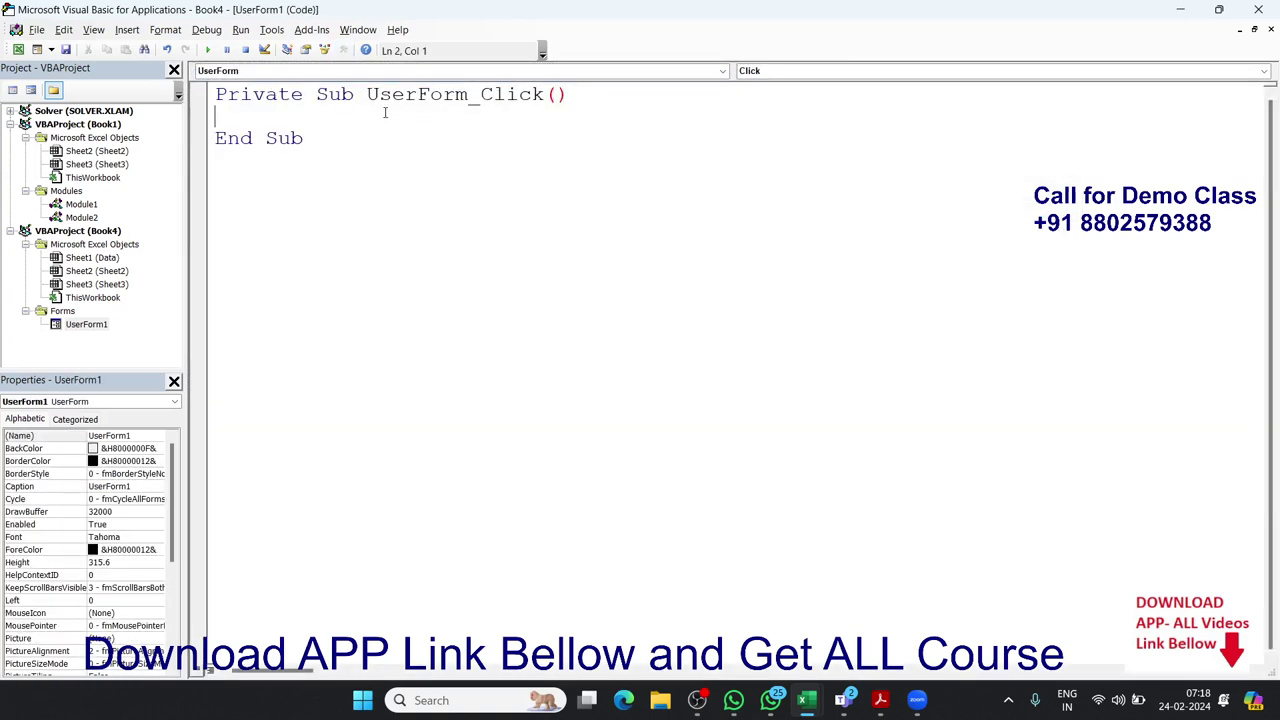
- Add a UserForm_Initialize procedure and delete the UserForm_Click stub
click(760, 70)
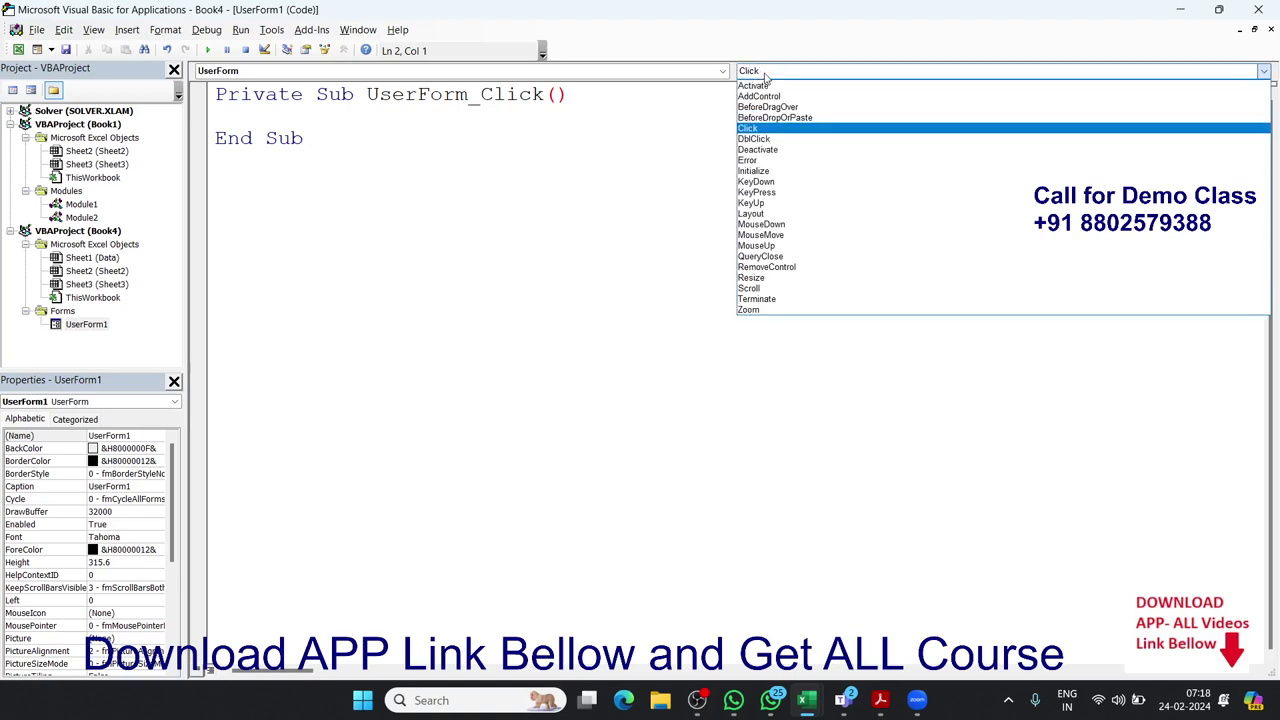
click(789, 171)
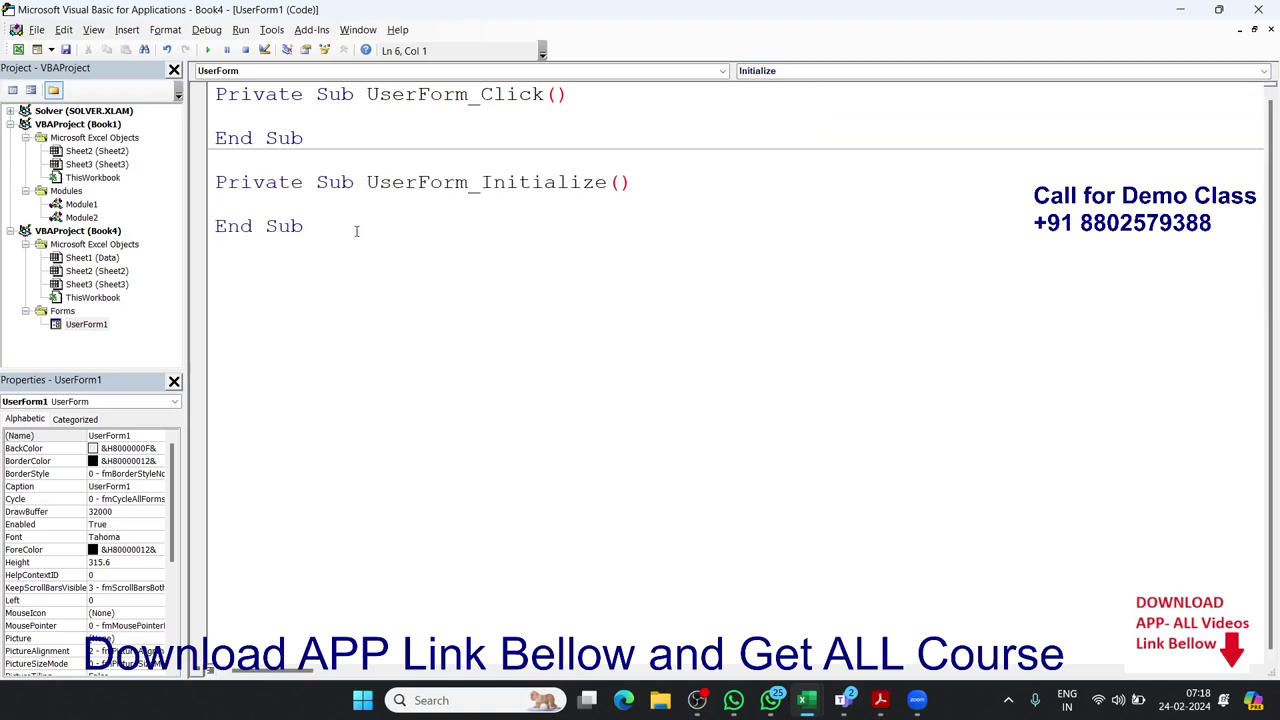
drag(310, 140, 185, 85)
key(Delete)
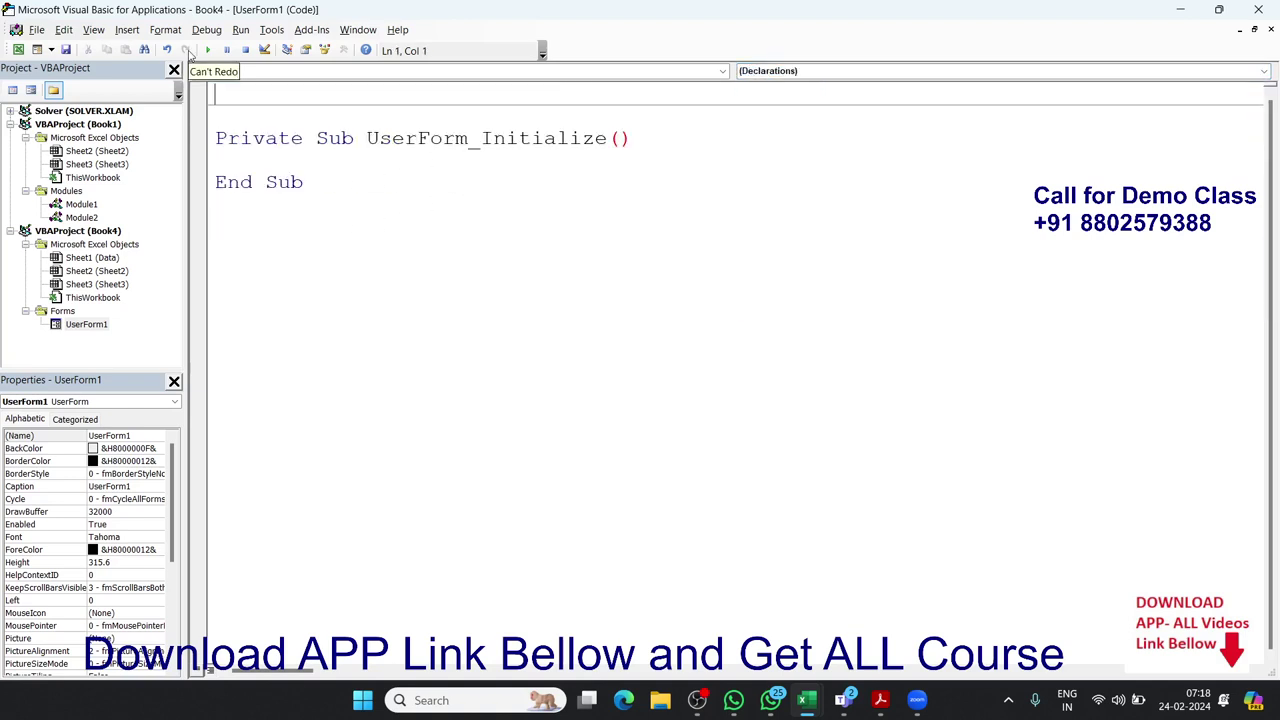
key(Down)
key(Down)
key(Down)
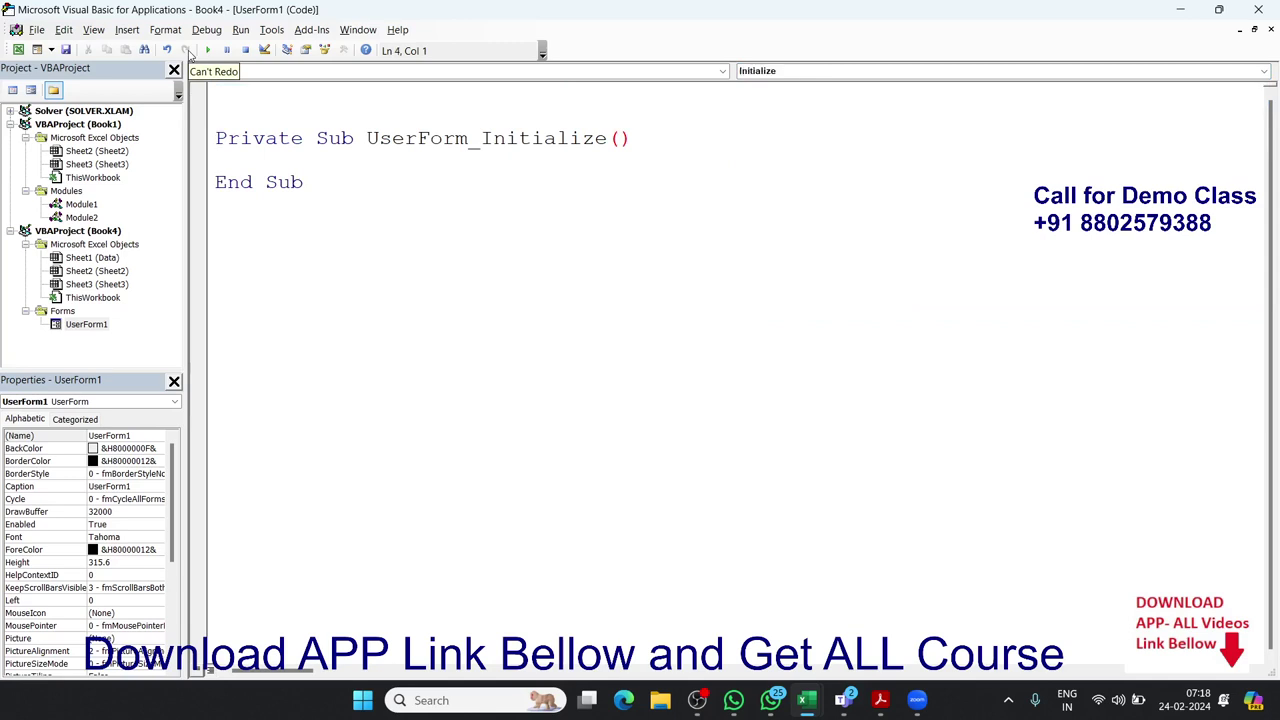
key(Return)
click(216, 160)
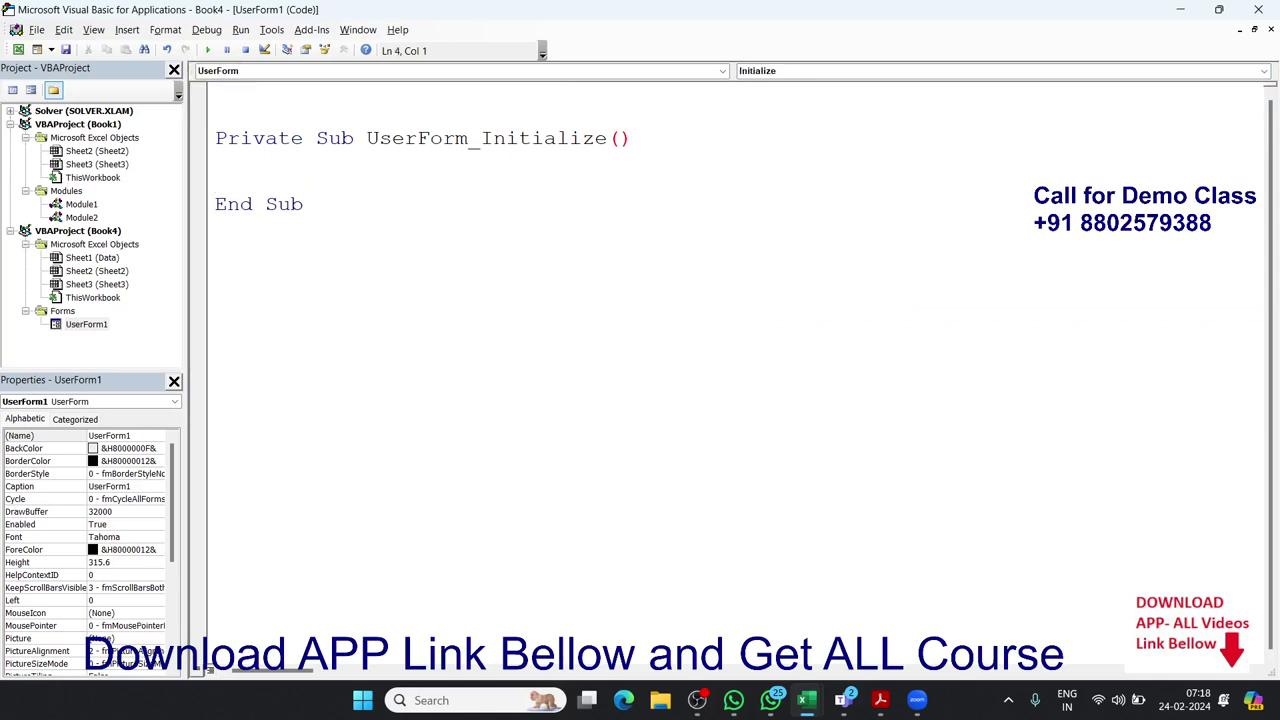
key(alt+Tab)
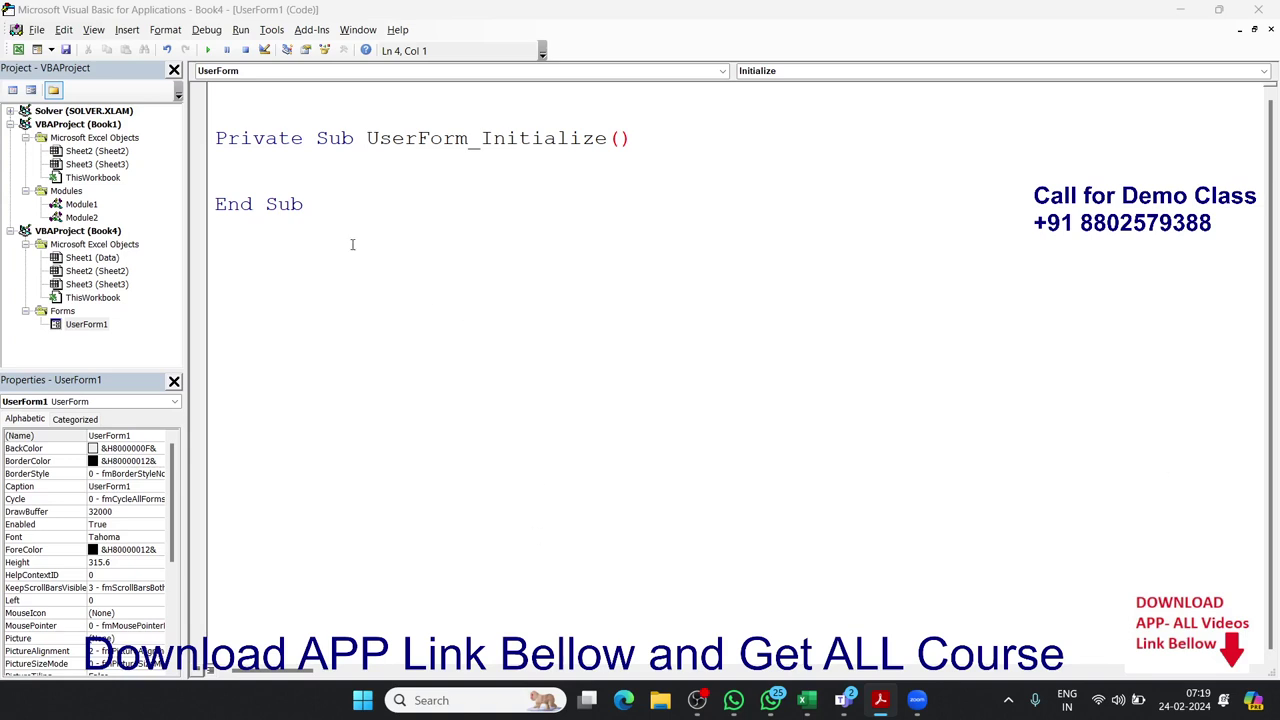
- In Initialize, type me.ListBox1.List=range("A1, completing ListBox1 and List via IntelliSense
click(318, 186)
click(306, 156)
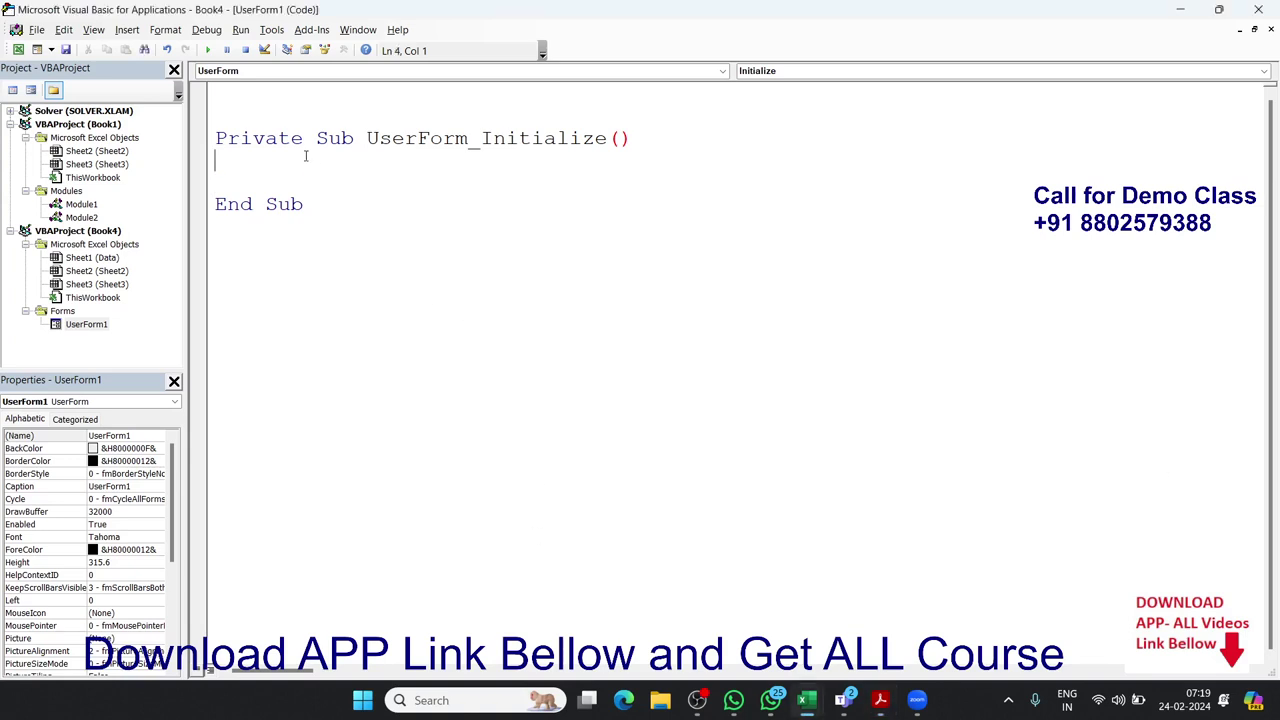
text(me)
text(.use)
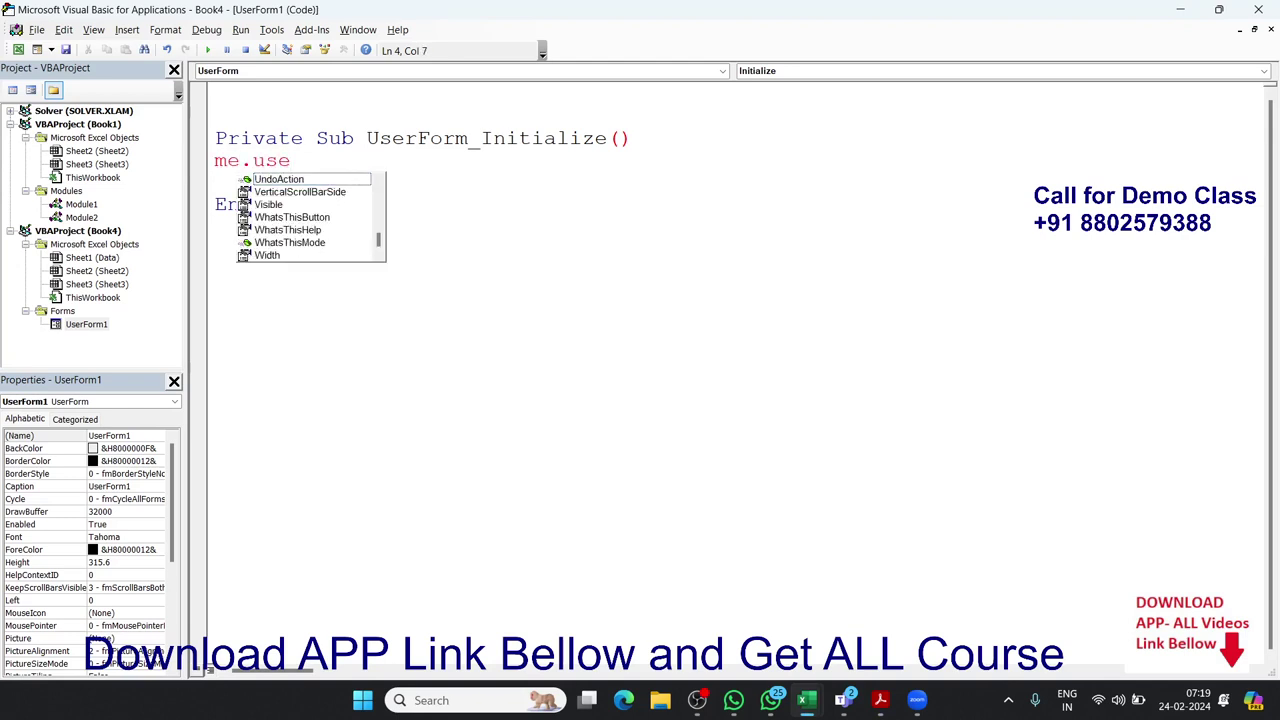
key(BackSpace)
key(BackSpace)
key(BackSpace)
text(li)
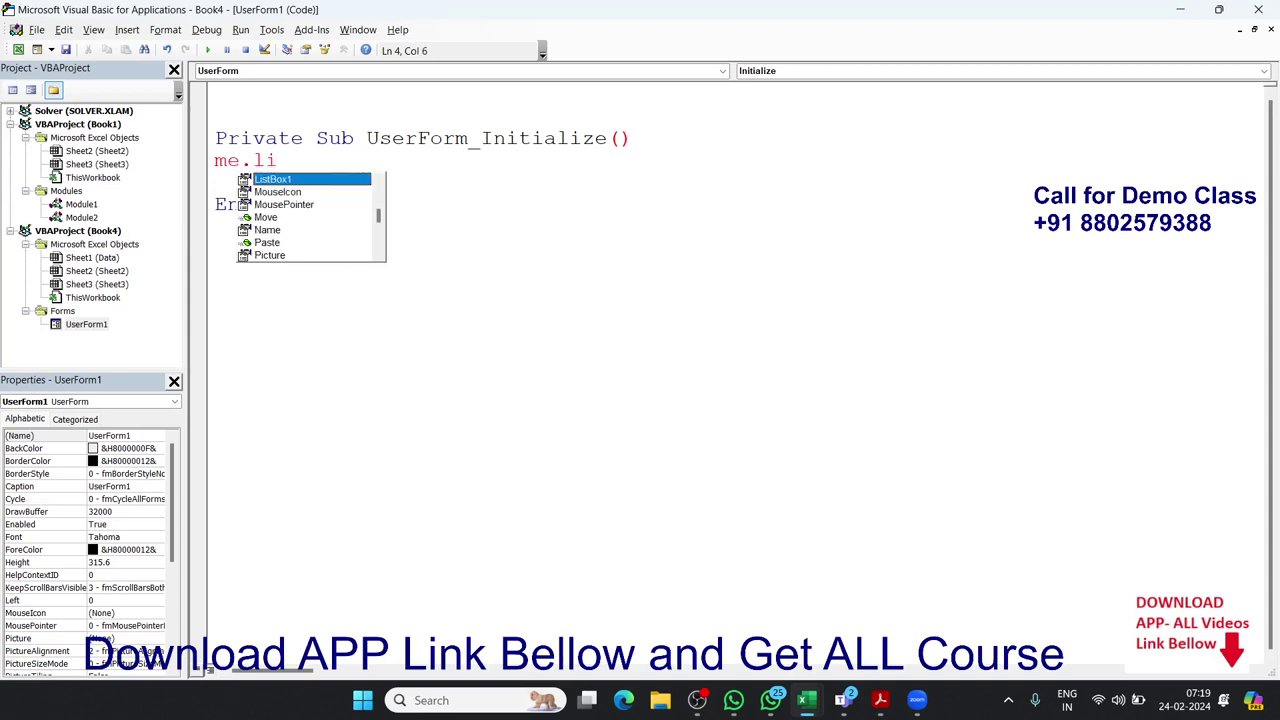
key(Tab)
text(.)
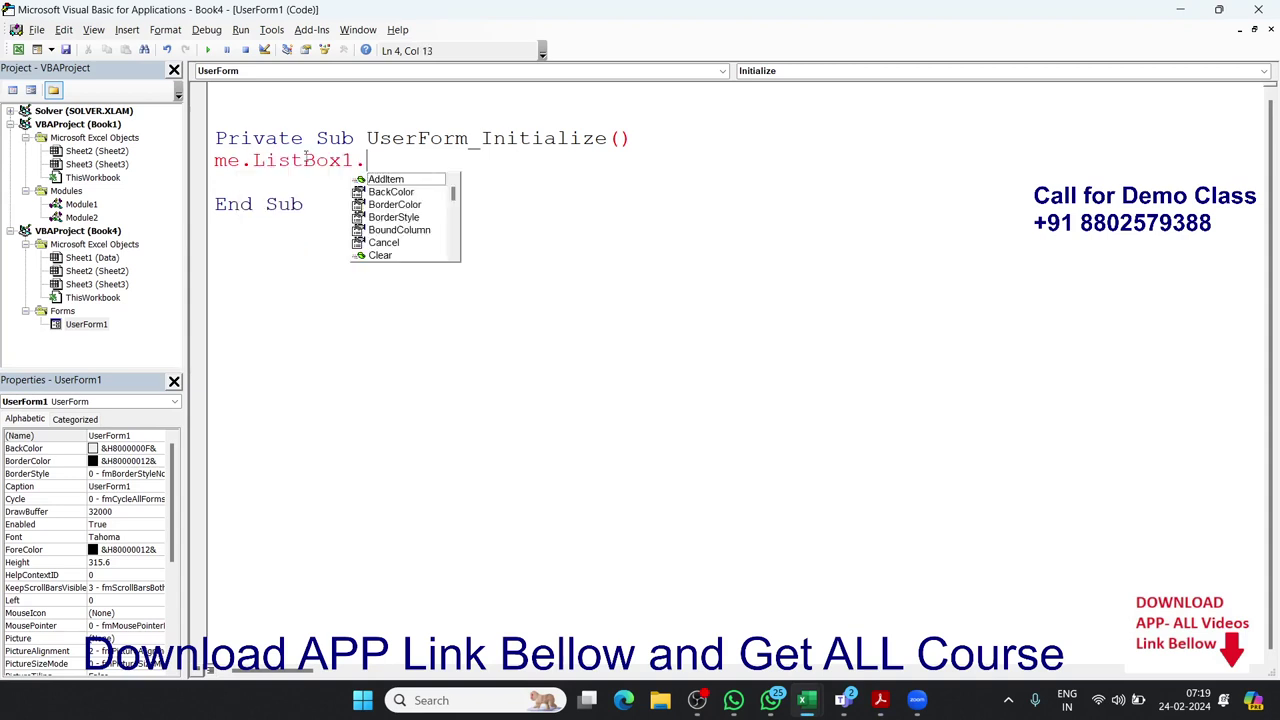
text(lis)
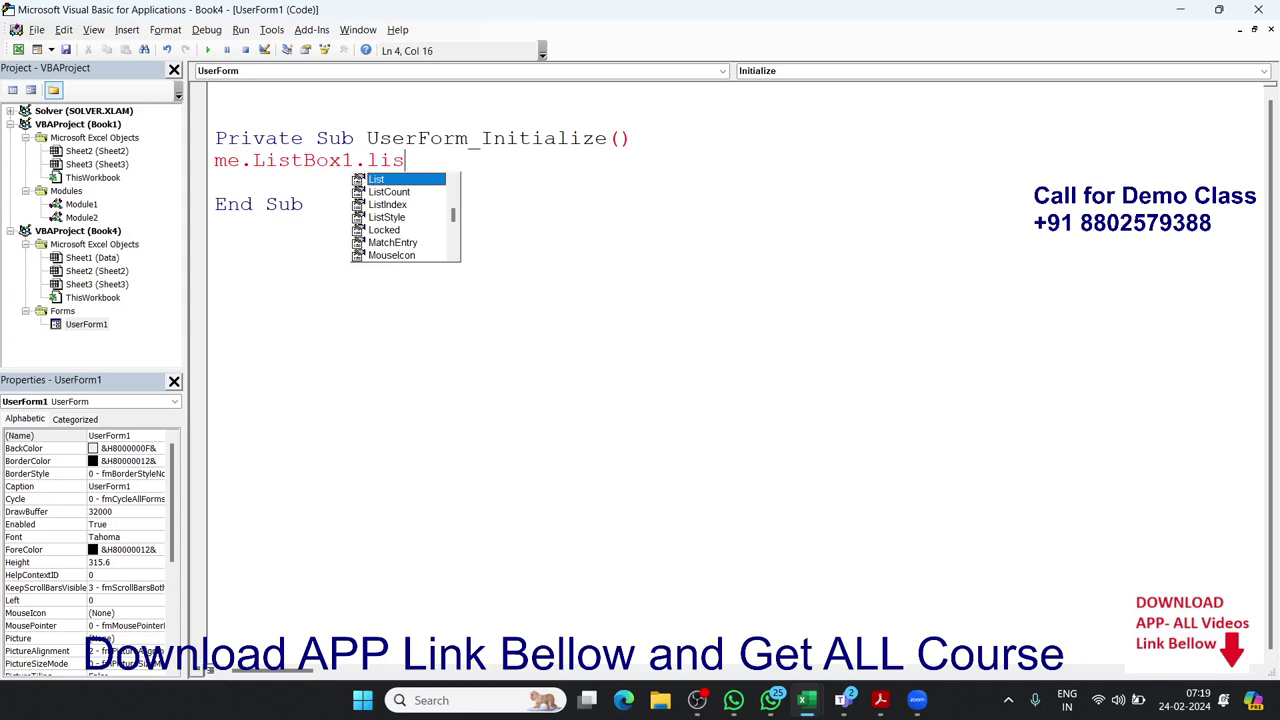
key(Tab)
text(=)
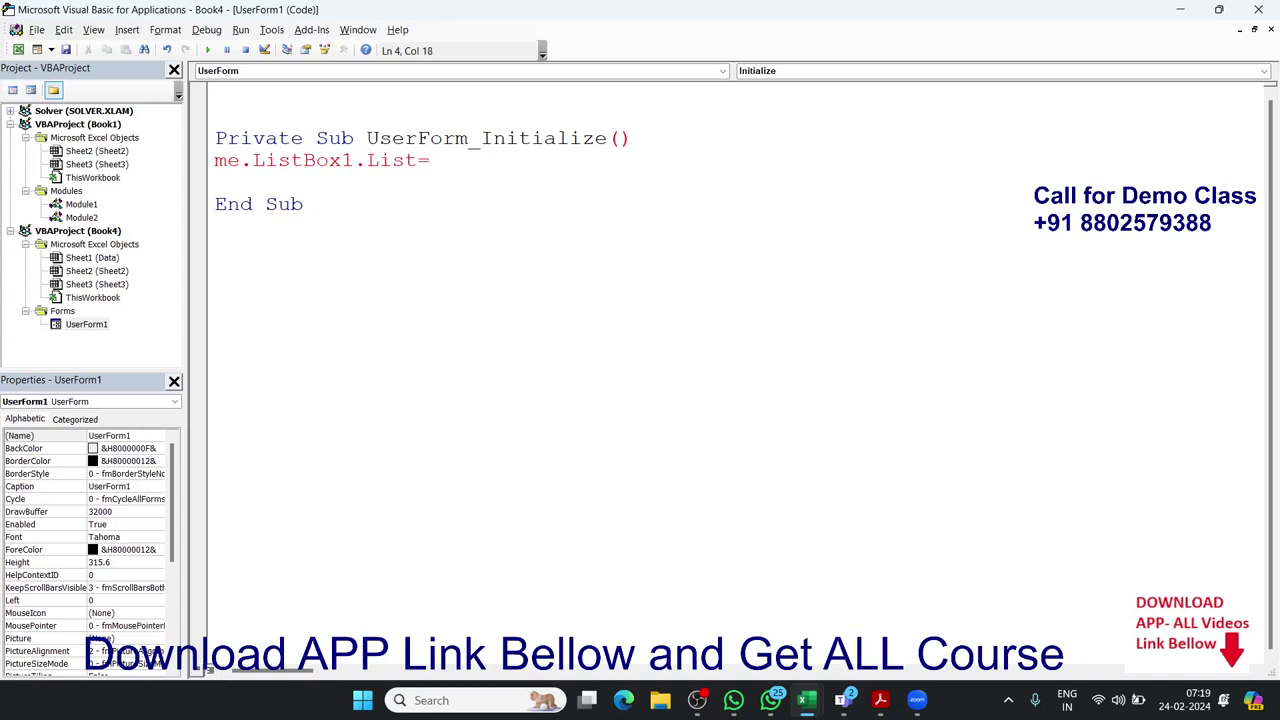
text(ran)
text(ge(")
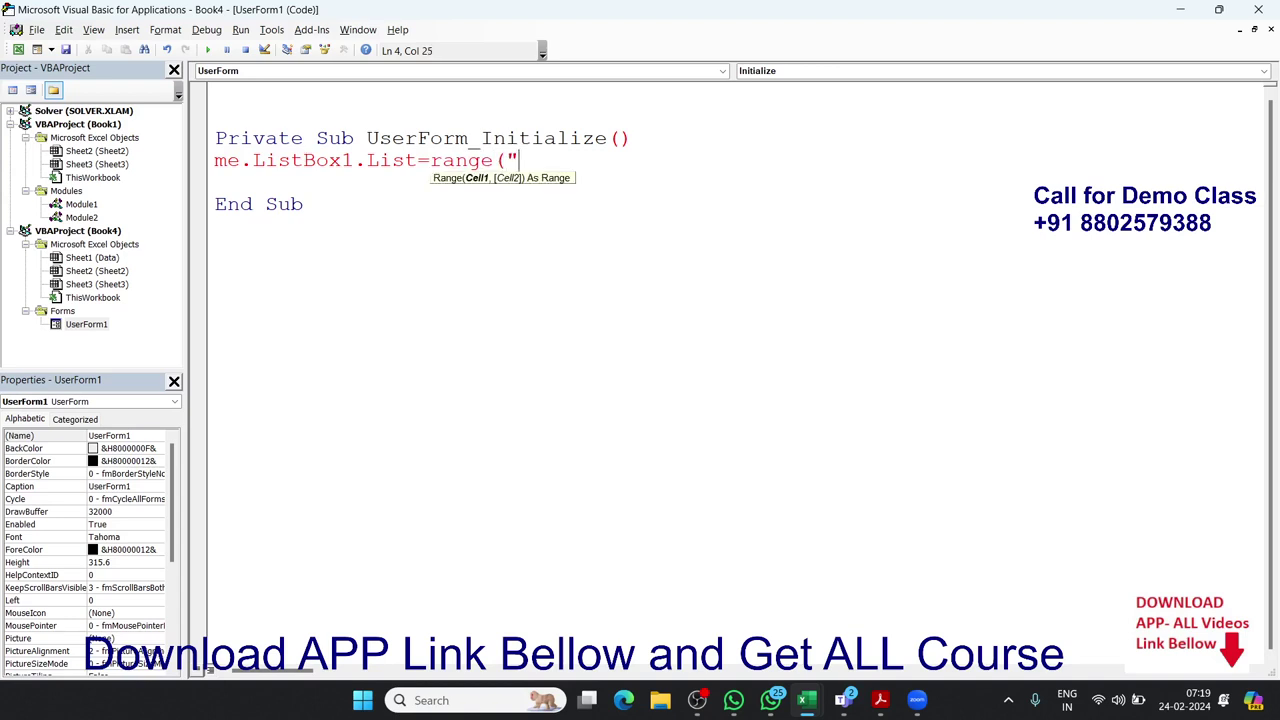
text(A1)
- Switch back to the Book4 workbook to check the Name and JAN–SEP table
key(alt+Tab)
key(Tab)
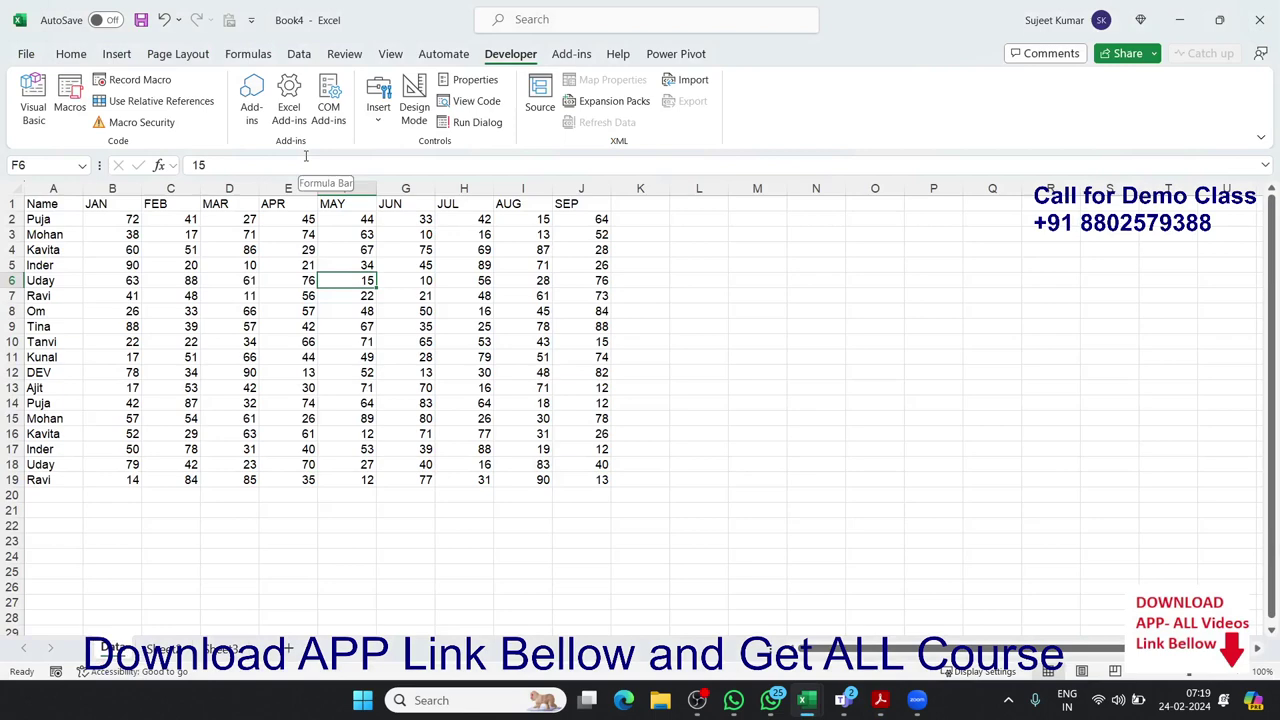
key(alt+Tab)
key(Tab)
key(Tab)
key(Tab)
key(Tab)
key(Tab)
key(Tab)
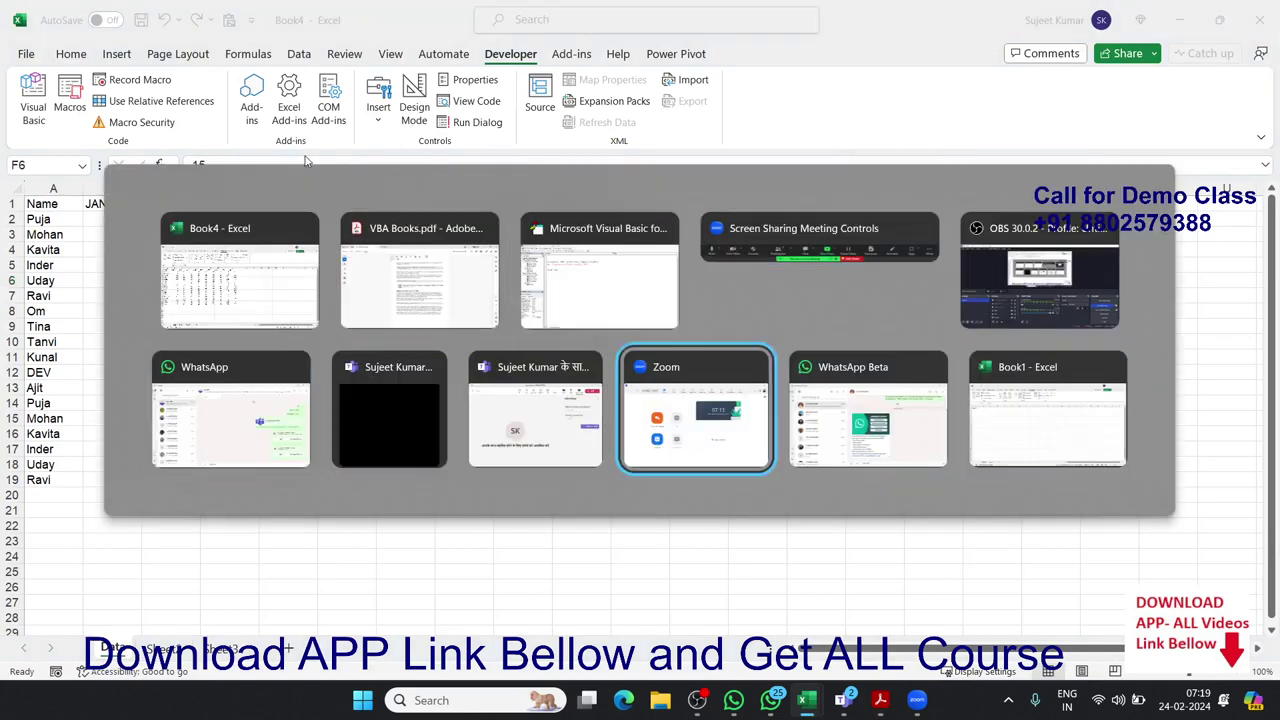
key(Tab)
key(Tab)
key(Tab)
key(Tab)
key(Tab)
key(Tab)
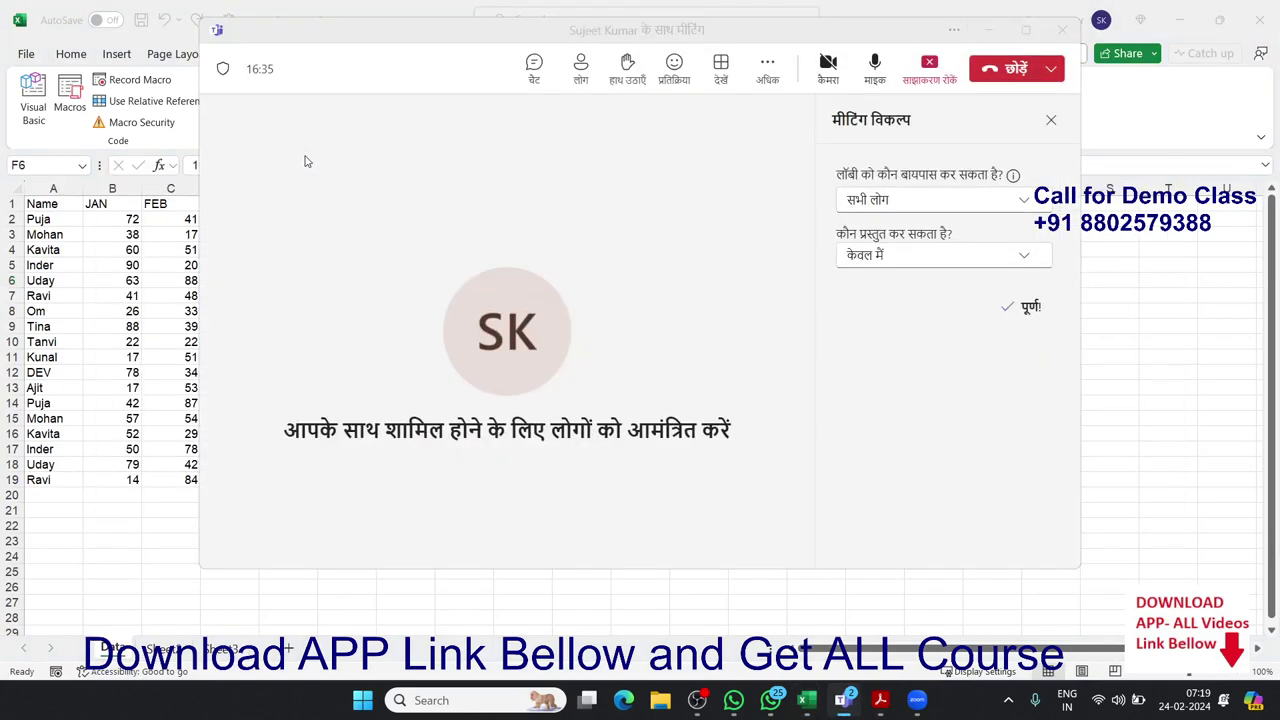
key(alt+Tab)
key(alt+Tab)
key(Tab)
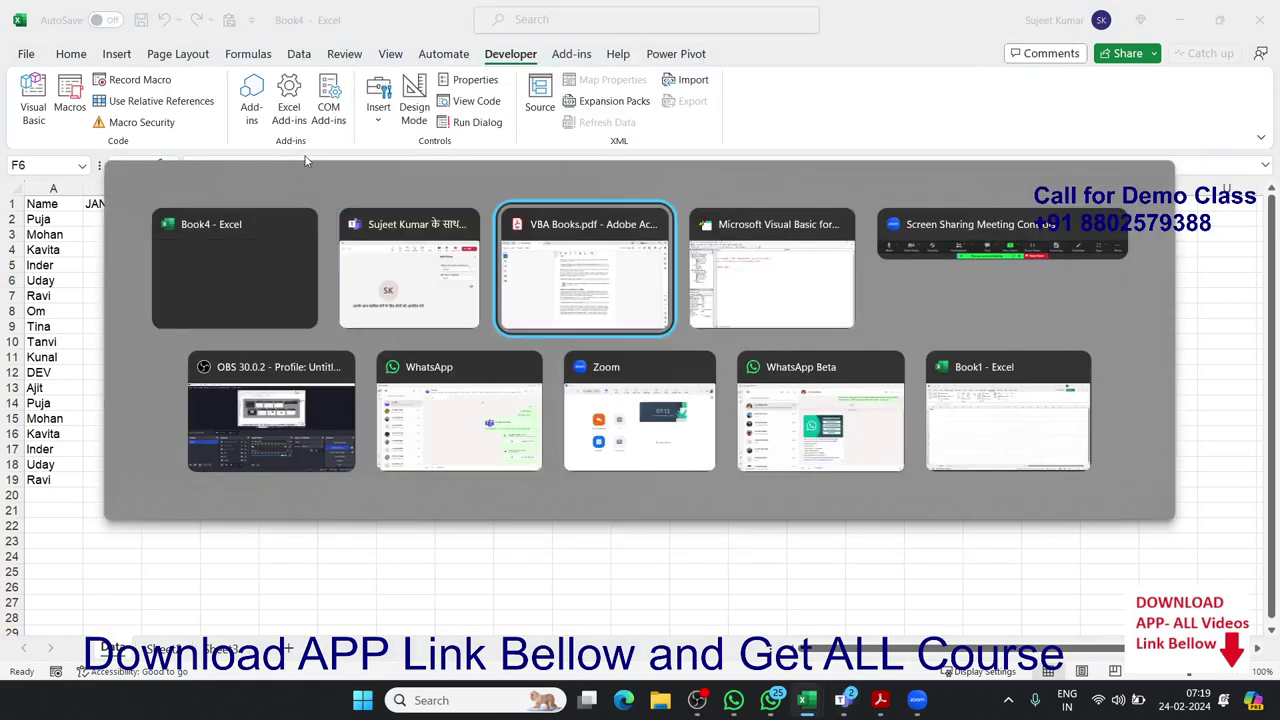
key(Tab)
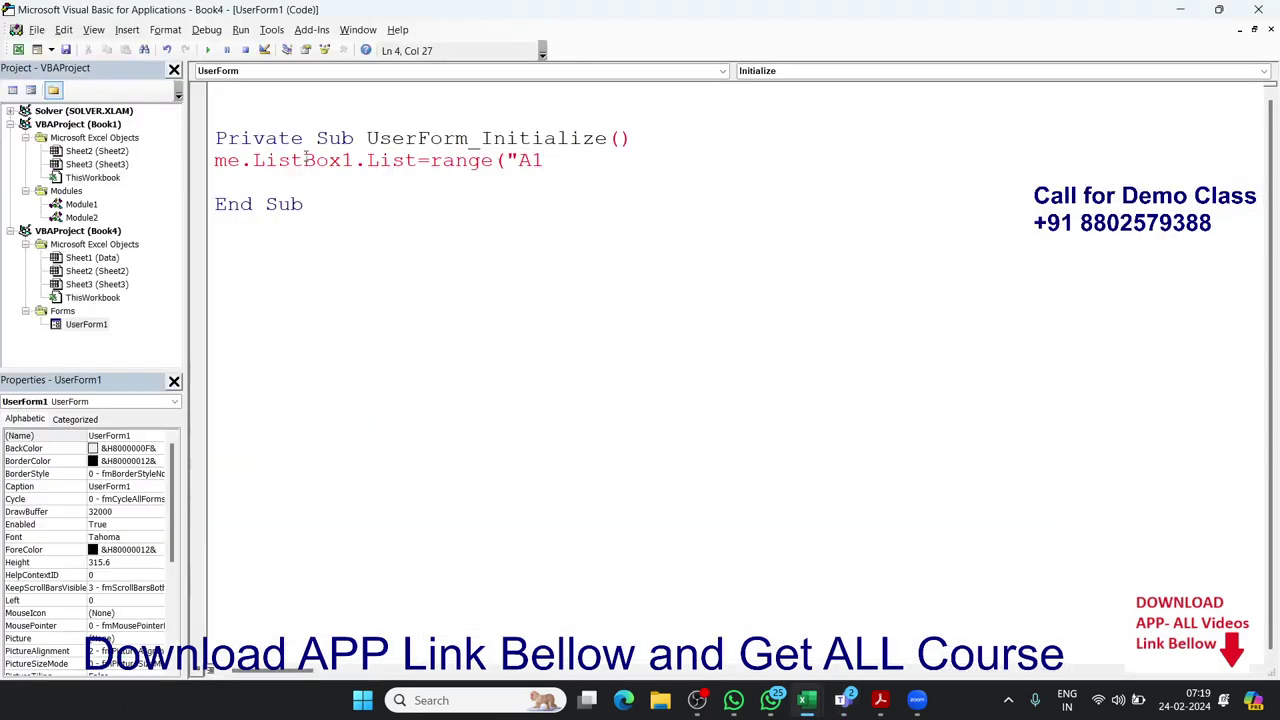
- Finish the line as Range("A1:J19"), run the form, and dismiss run-time error 381
text(:)
text(J19)
text("))
click(523, 378)
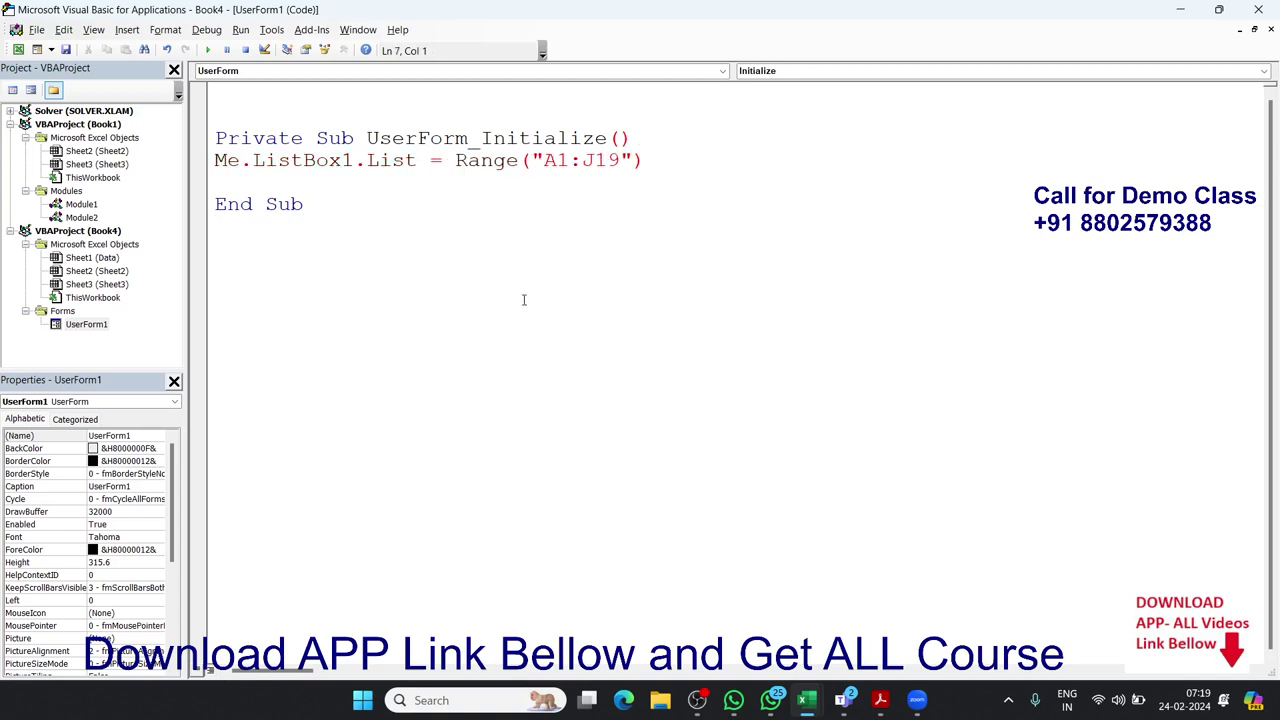
click(369, 191)
click(208, 51)
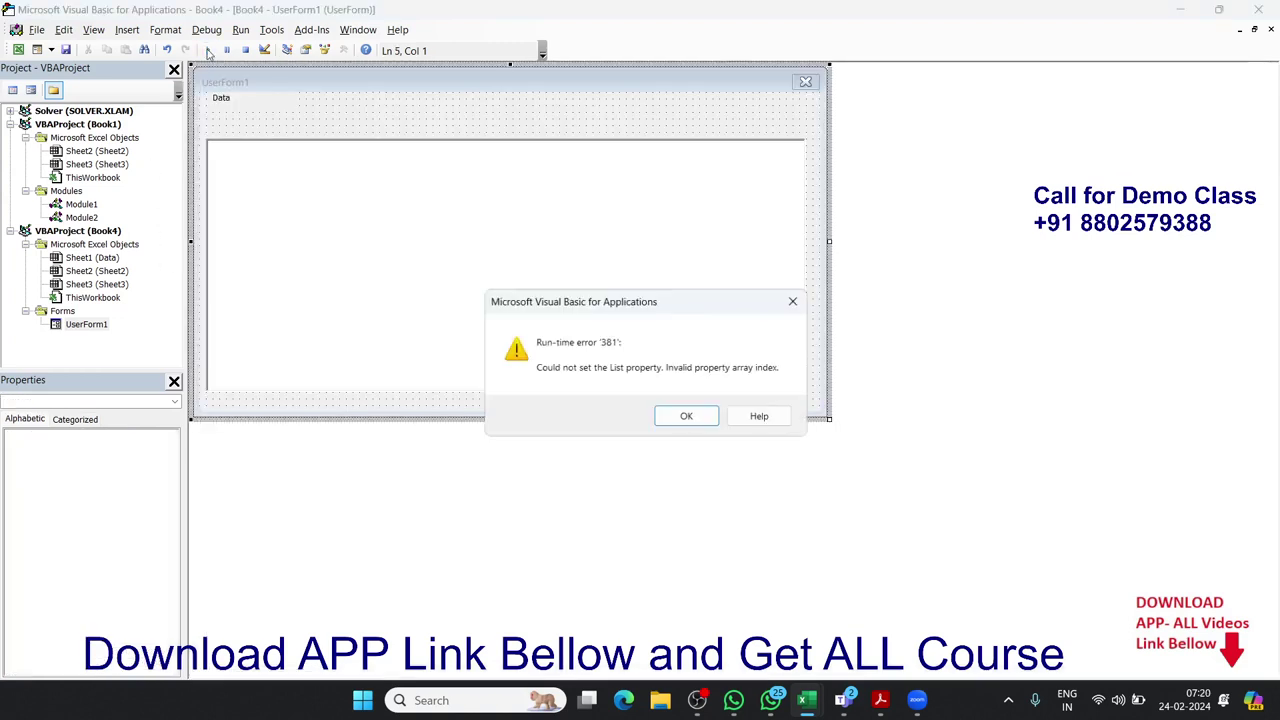
click(678, 422)
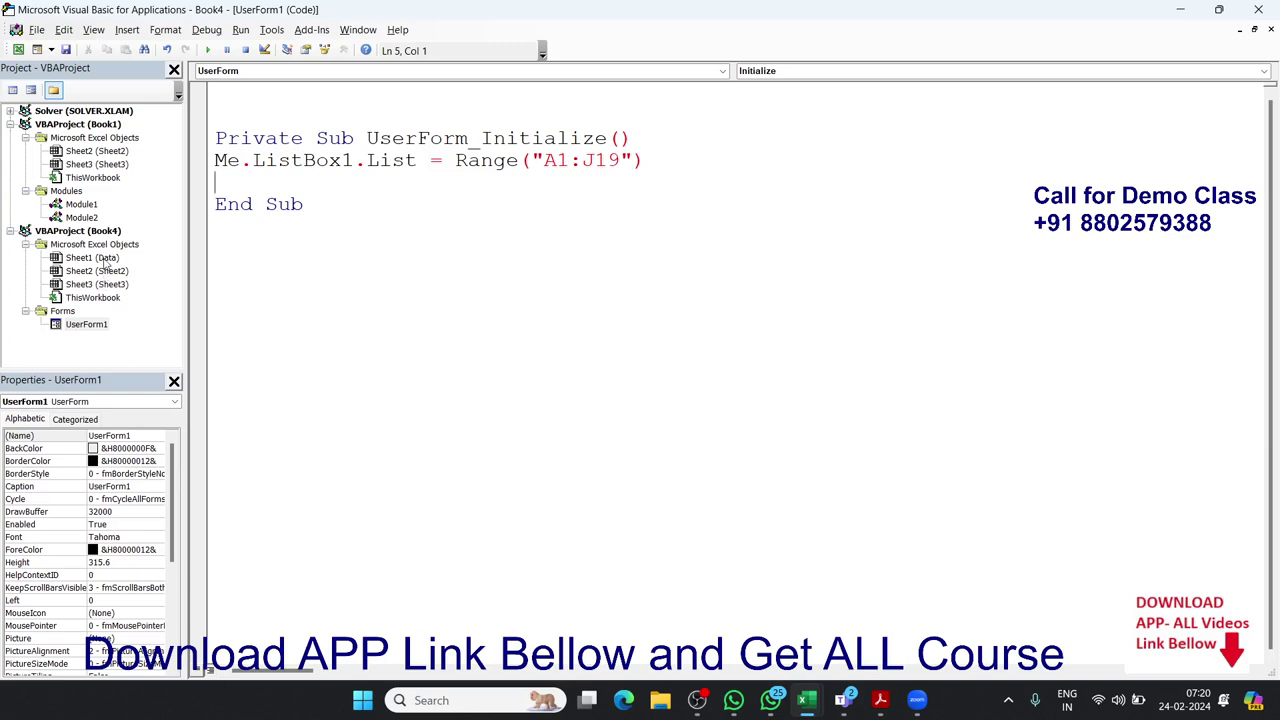
- Select ListBox1 on UserForm1 and count the header columns on the Excel worksheet
double_click(95, 324)
click(296, 240)
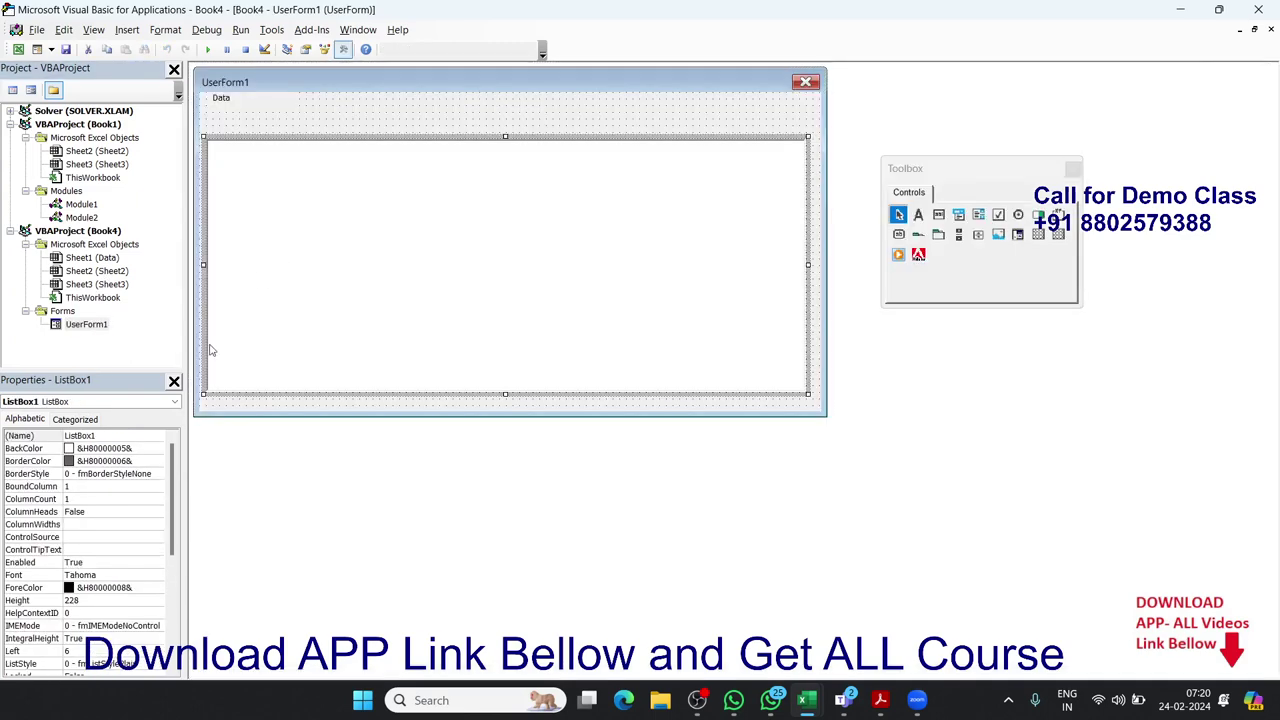
key(alt+F11)
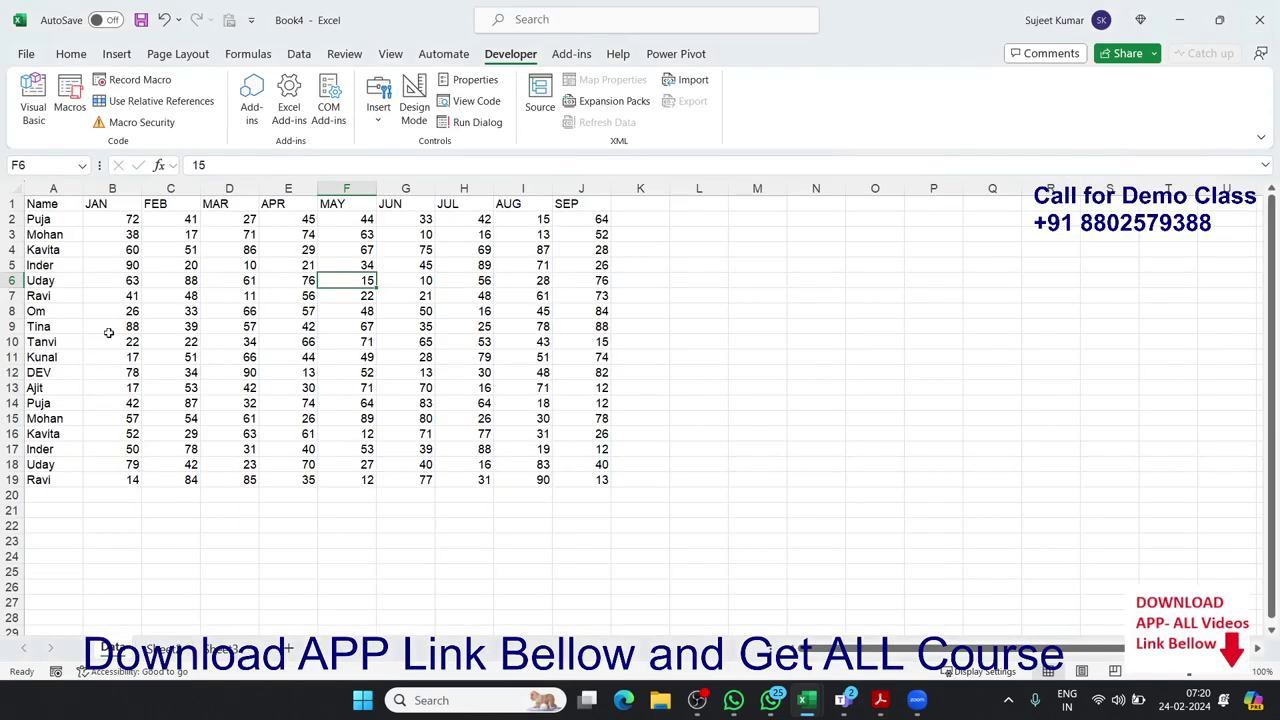
drag(55, 204, 600, 204)
key(alt+F11)
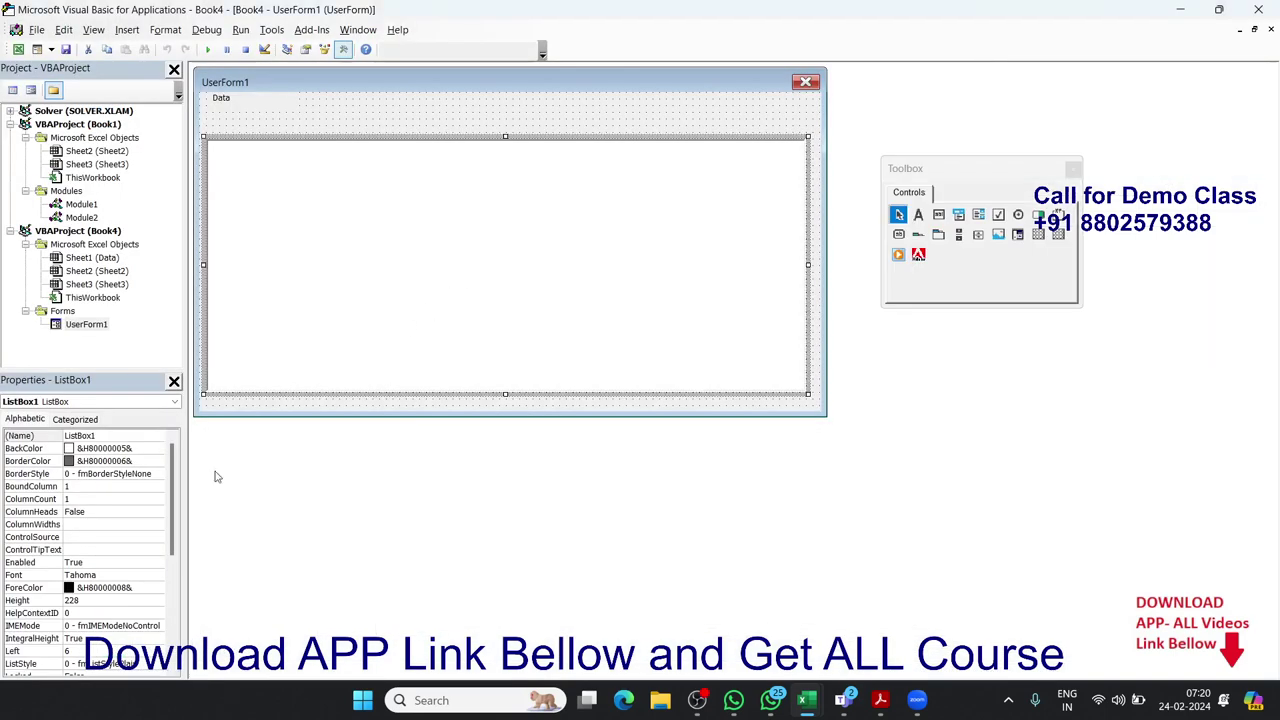
- Set ListBox1's ColumnCount to 110 and ColumnHeads to True
click(82, 497)
click(81, 497)
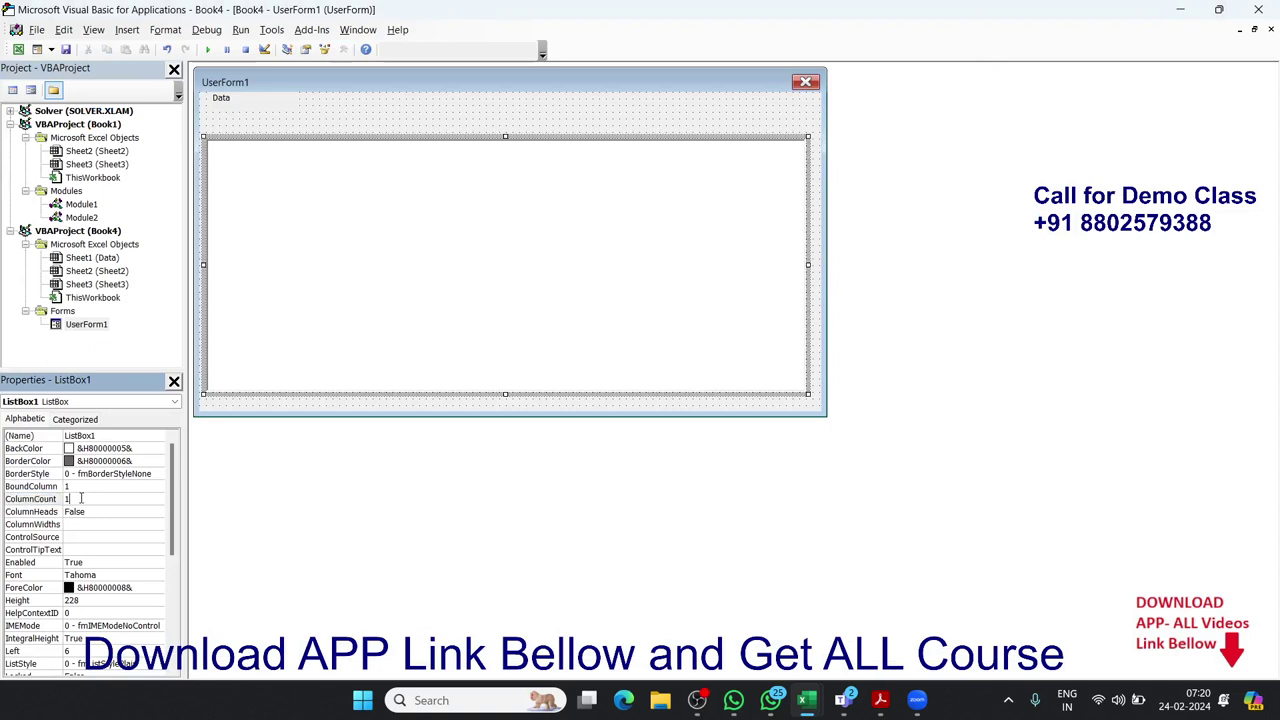
text(10)
click(94, 512)
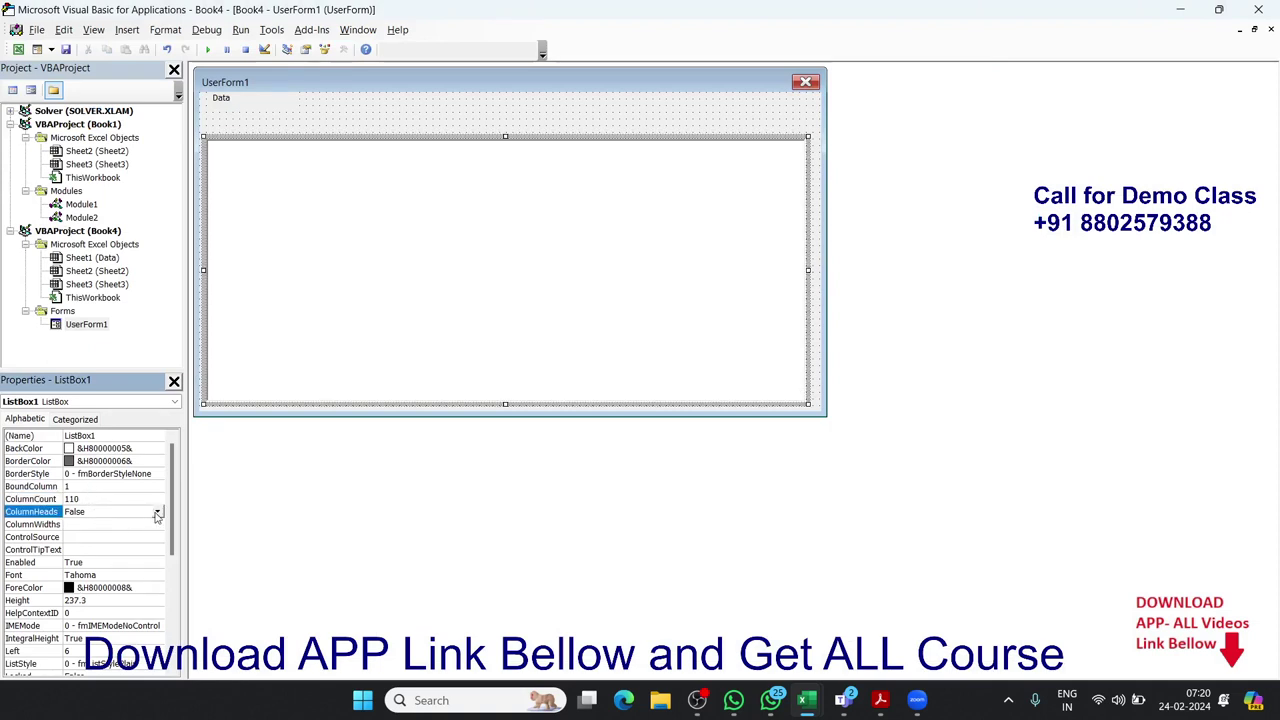
click(156, 512)
click(145, 529)
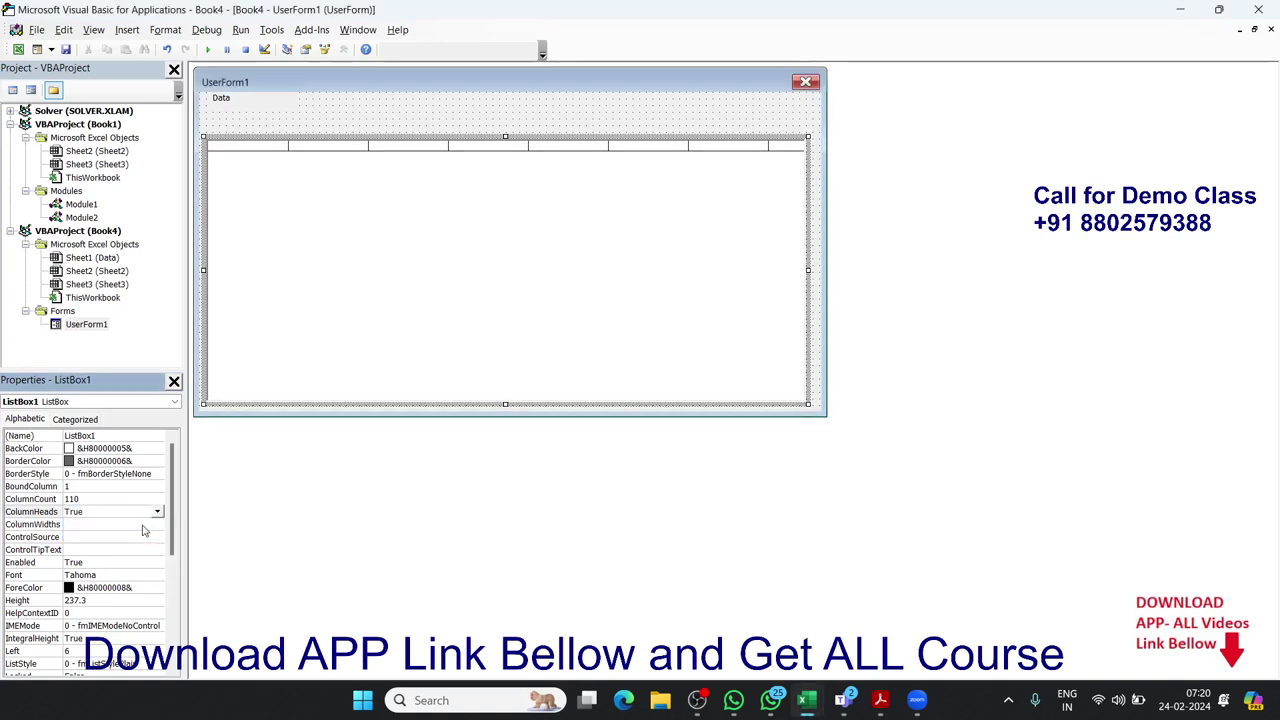
click(270, 100)
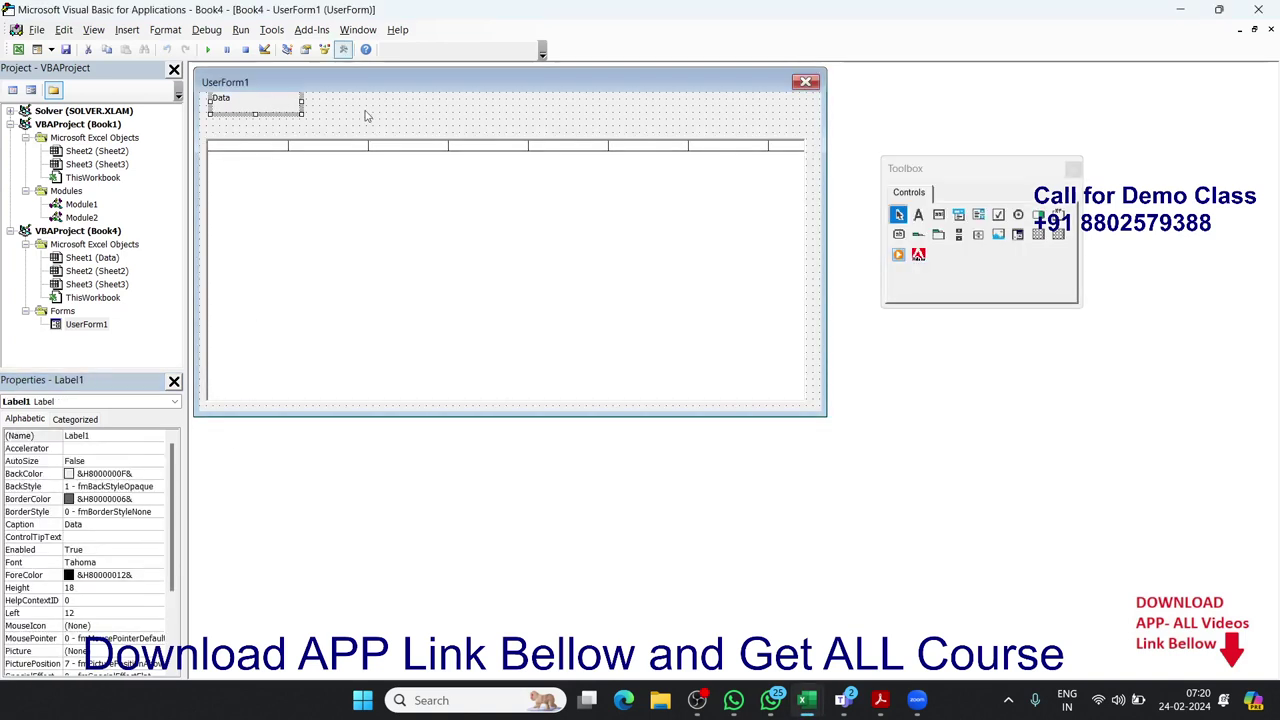
click(366, 115)
- Run the form, dismiss error 381, and narrow the range from A1:J19 to A1:A19
click(206, 50)
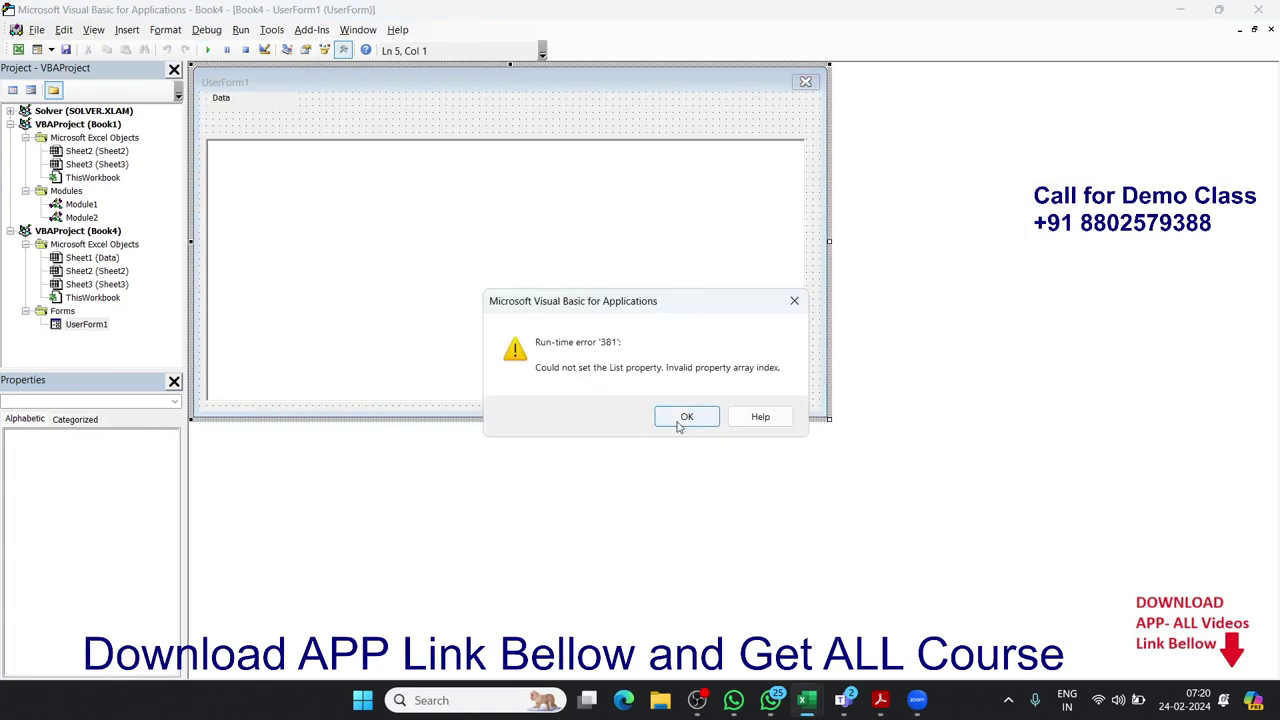
click(680, 420)
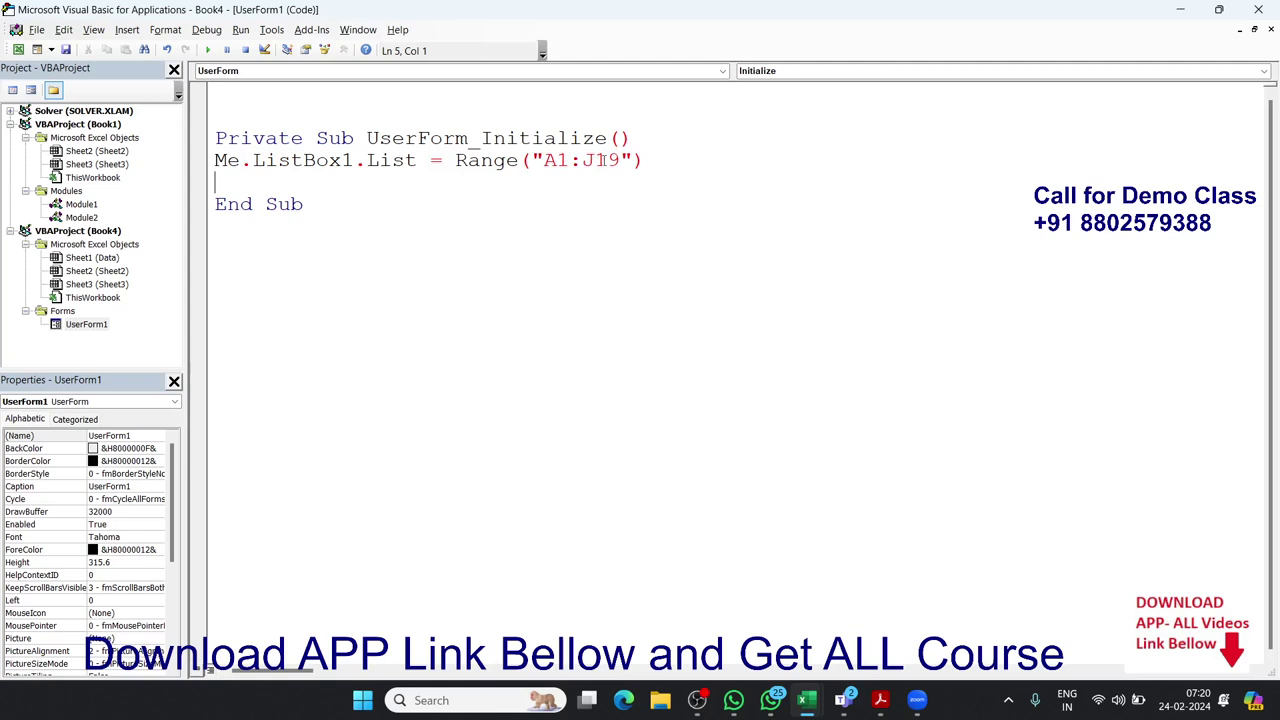
click(595, 160)
key(BackSpace)
text(A)
click(500, 218)
click(355, 184)
- Rerun the form with the A1:A19 range and dismiss the recurring run-time error
click(208, 50)
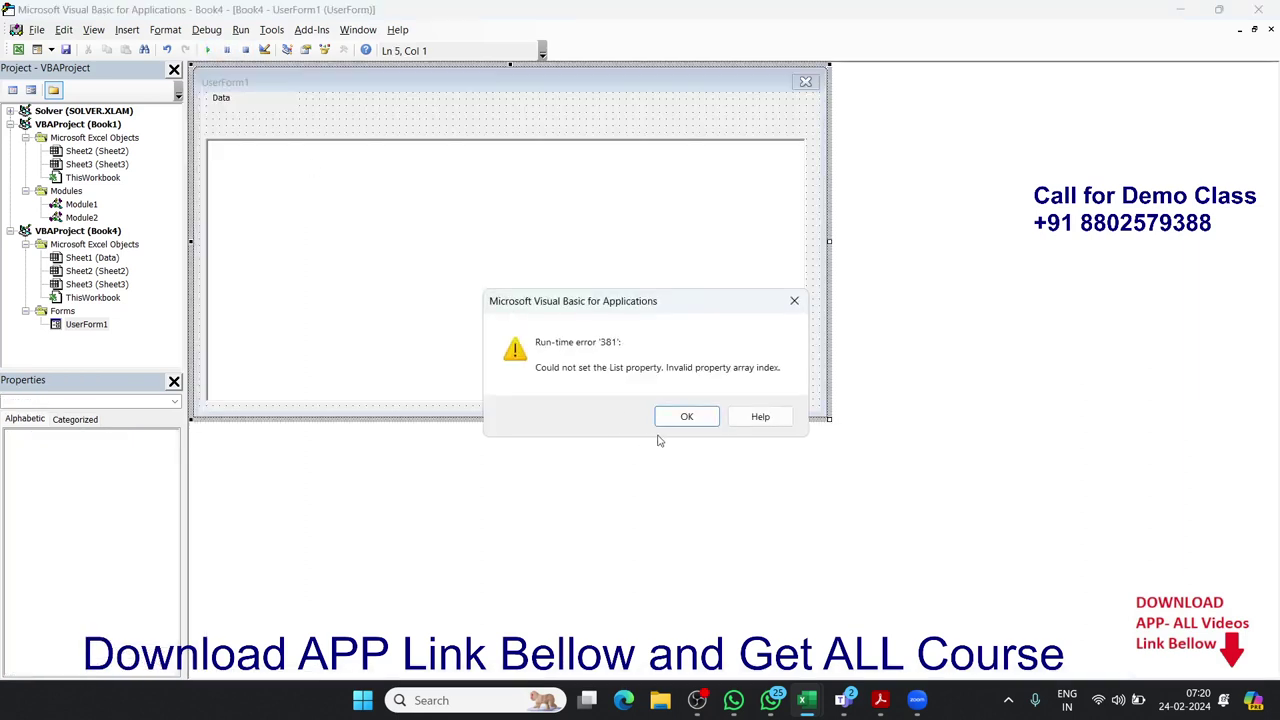
click(688, 418)
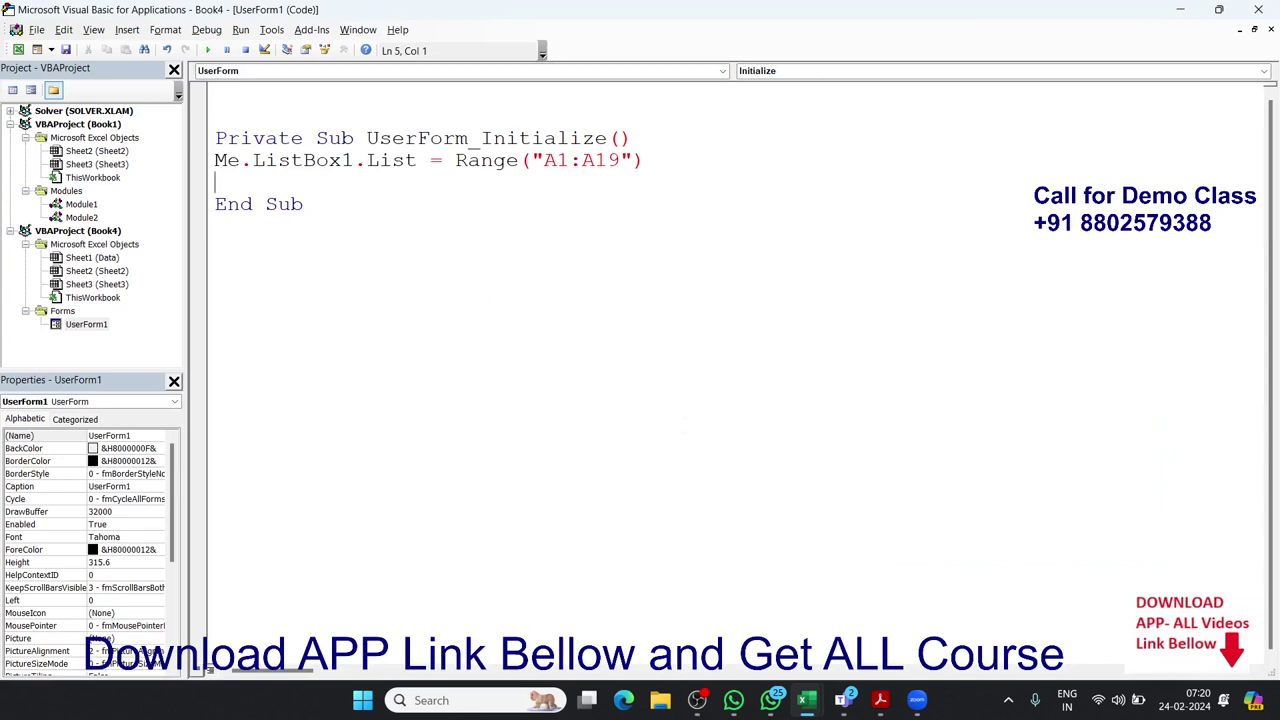
key(alt+Tab)
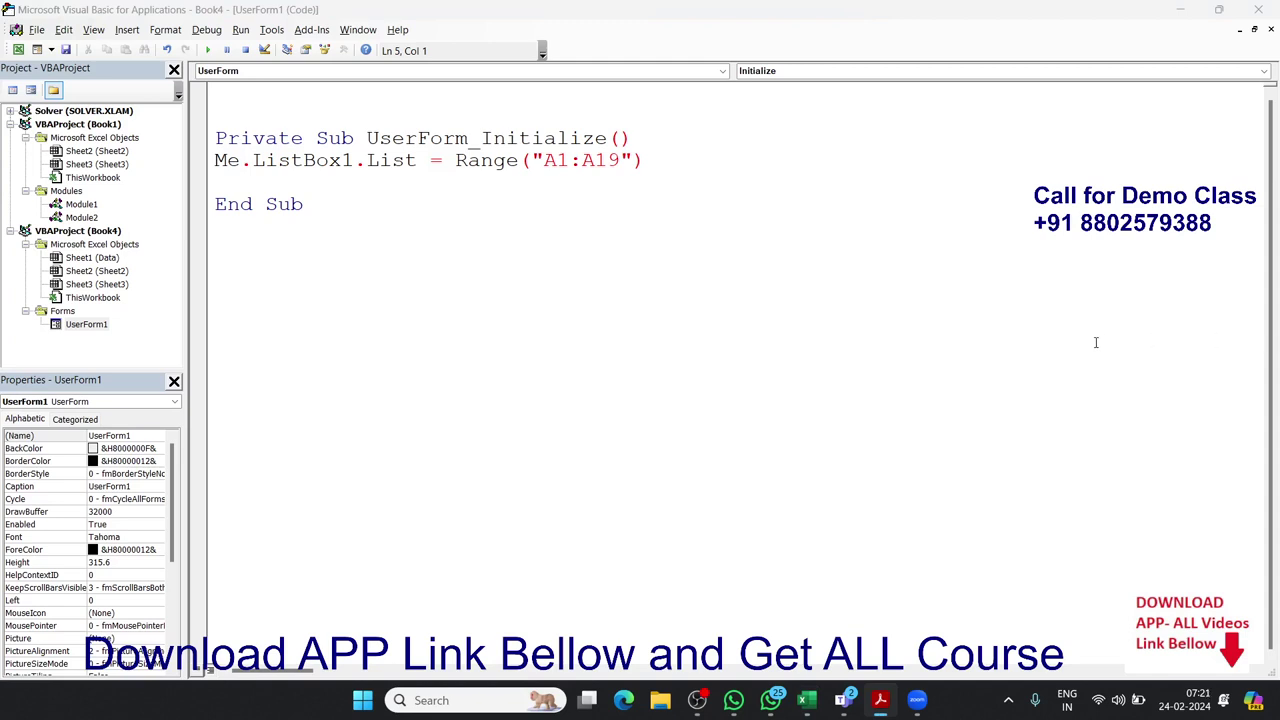
- Insert 'application.tra' before Range("A1:A19") on the ListBox line, then select that line
click(453, 162)
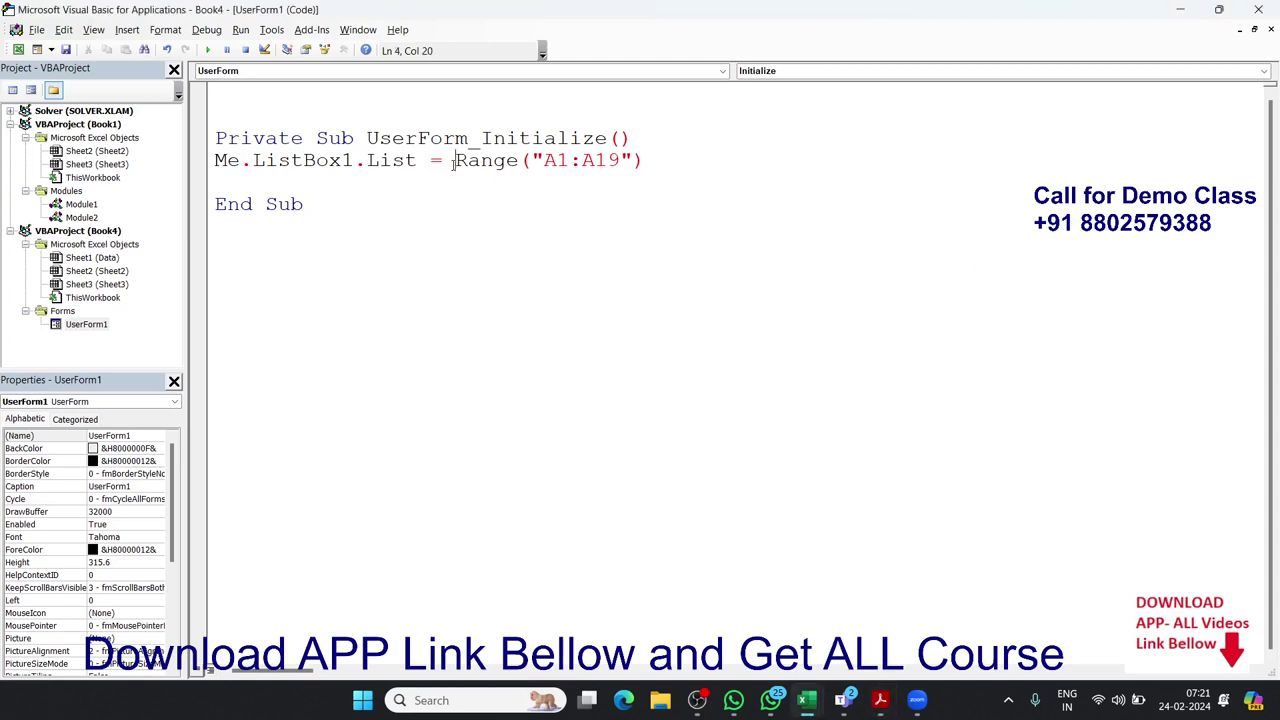
text(applica)
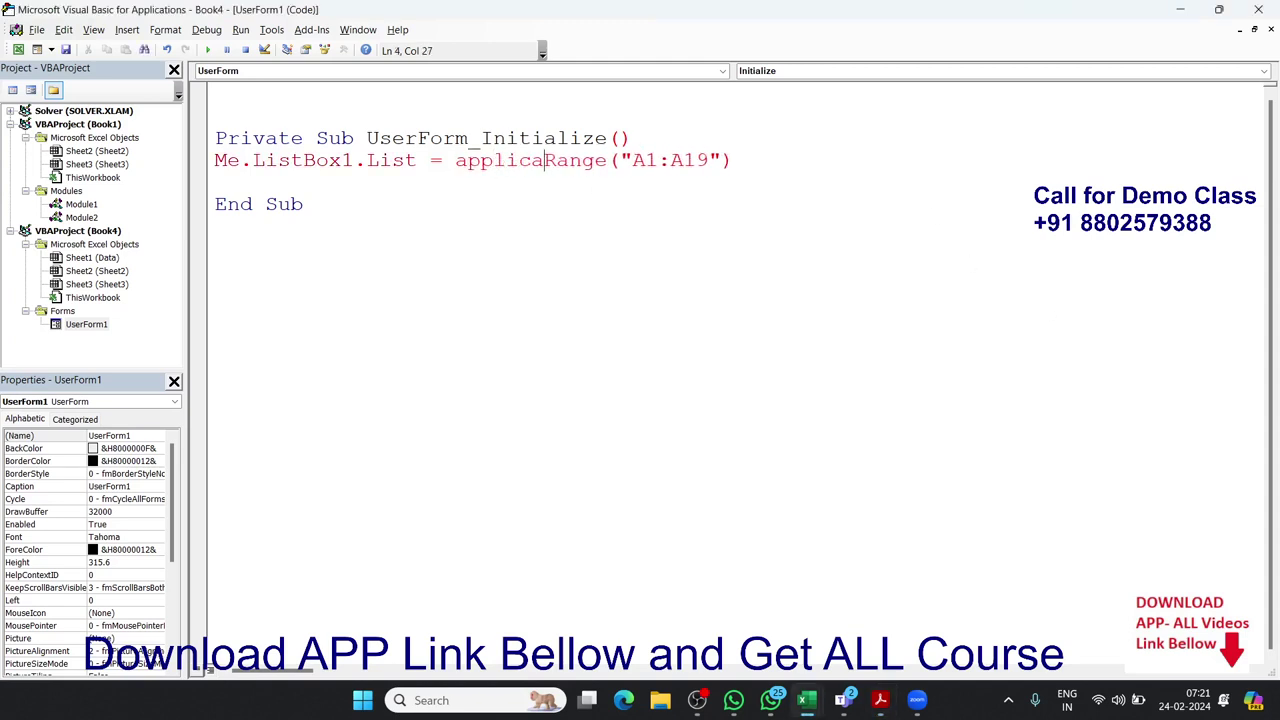
text(tion)
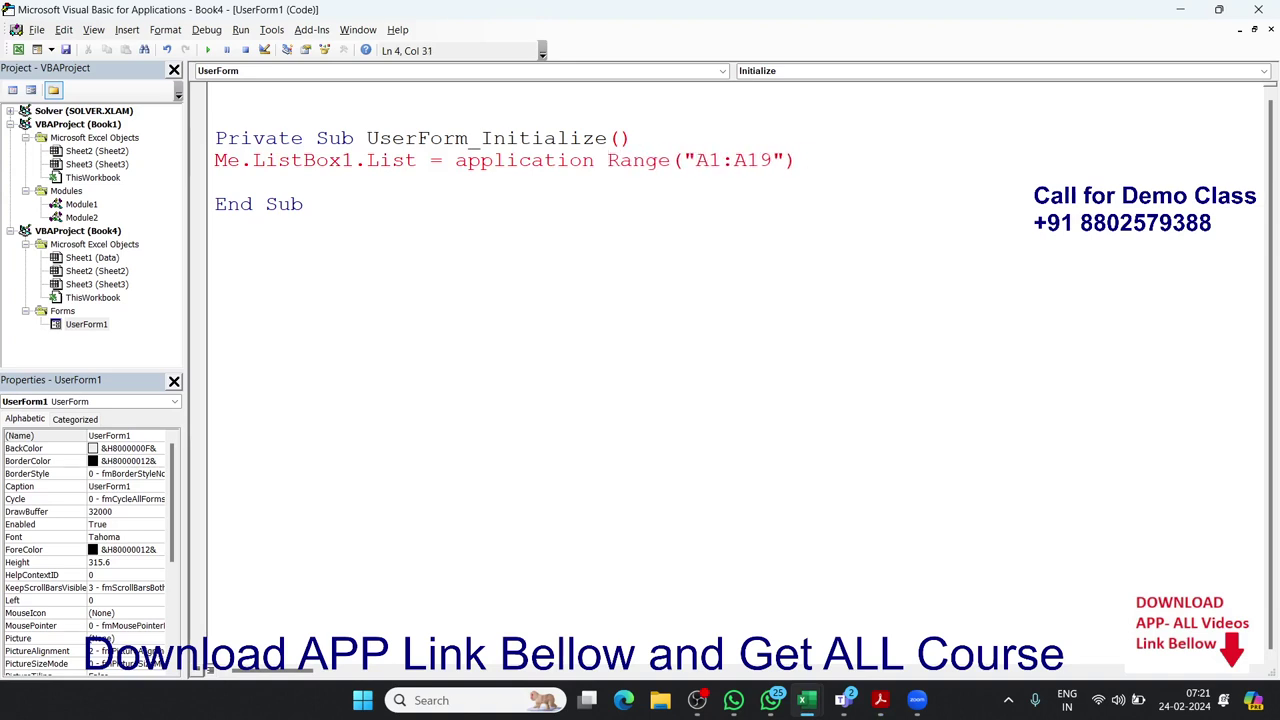
text( .tr)
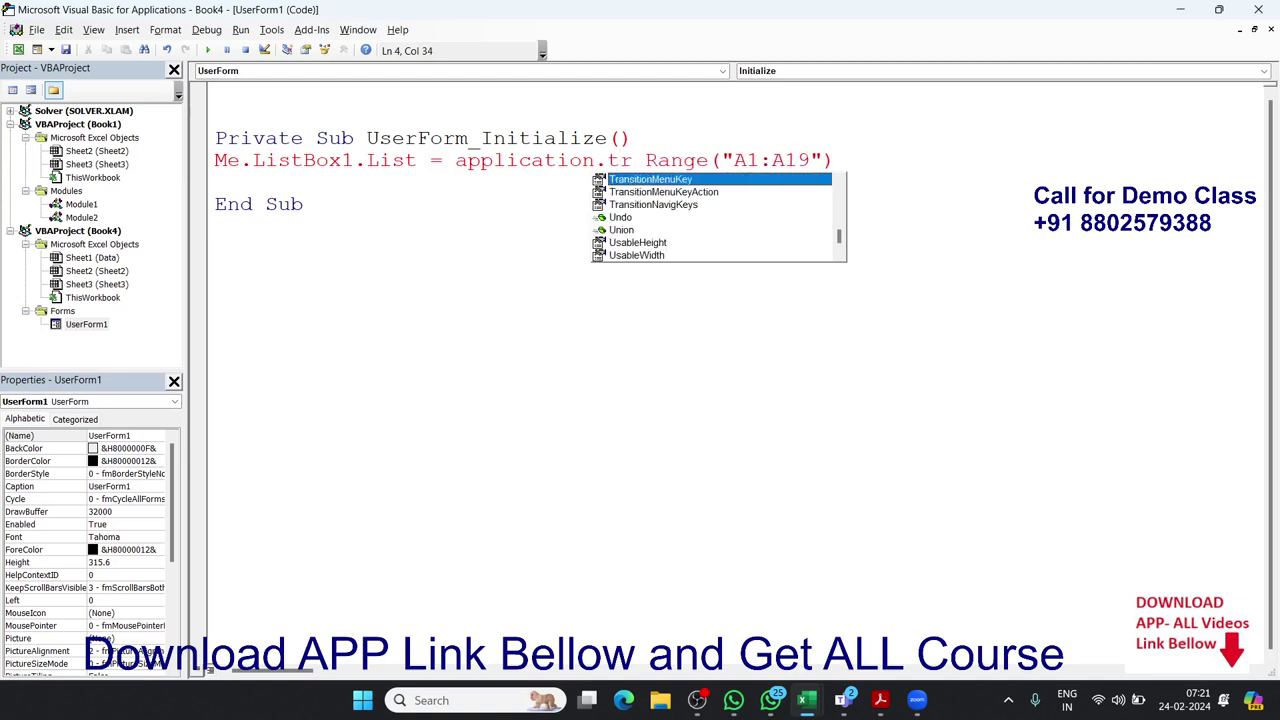
text(a)
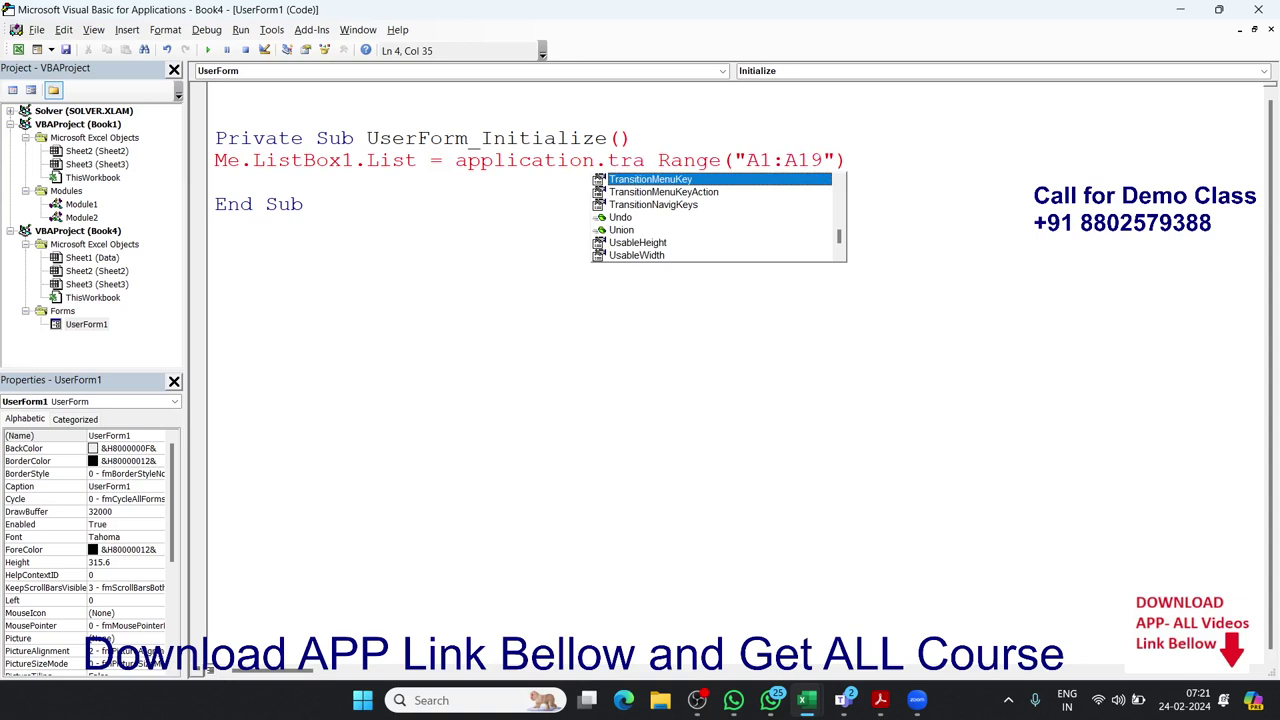
text(n)
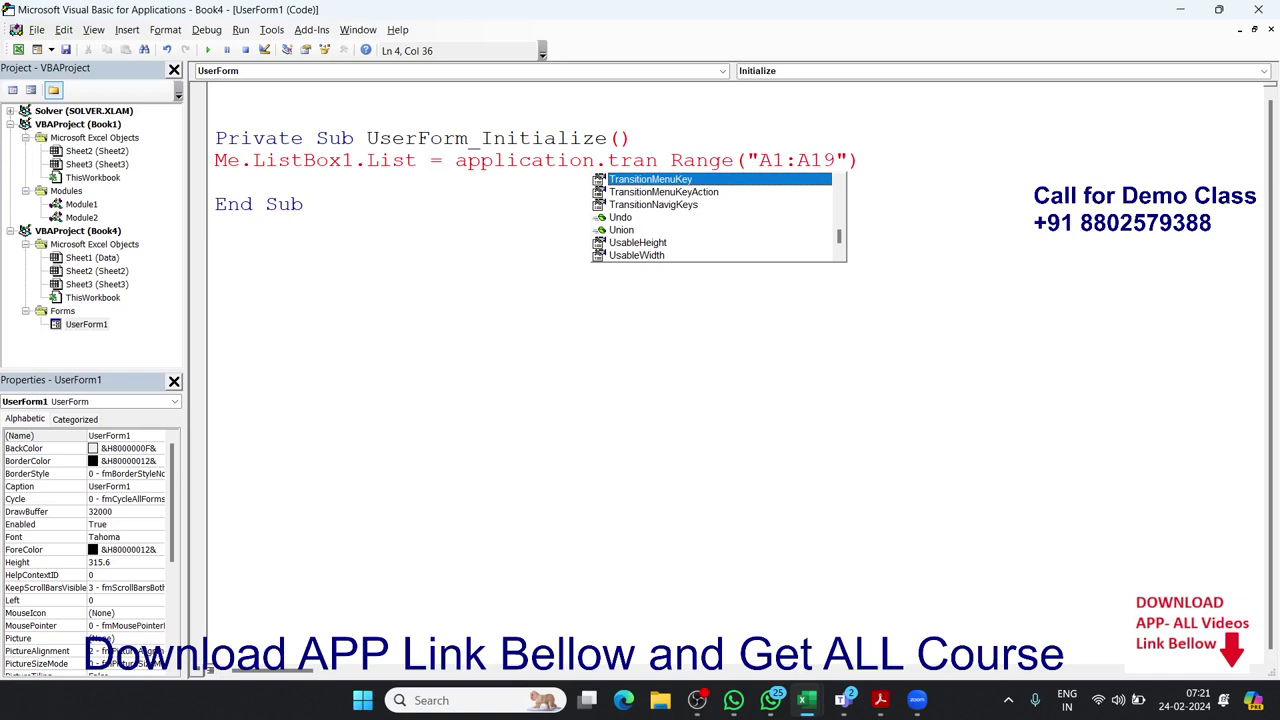
key(BackSpace)
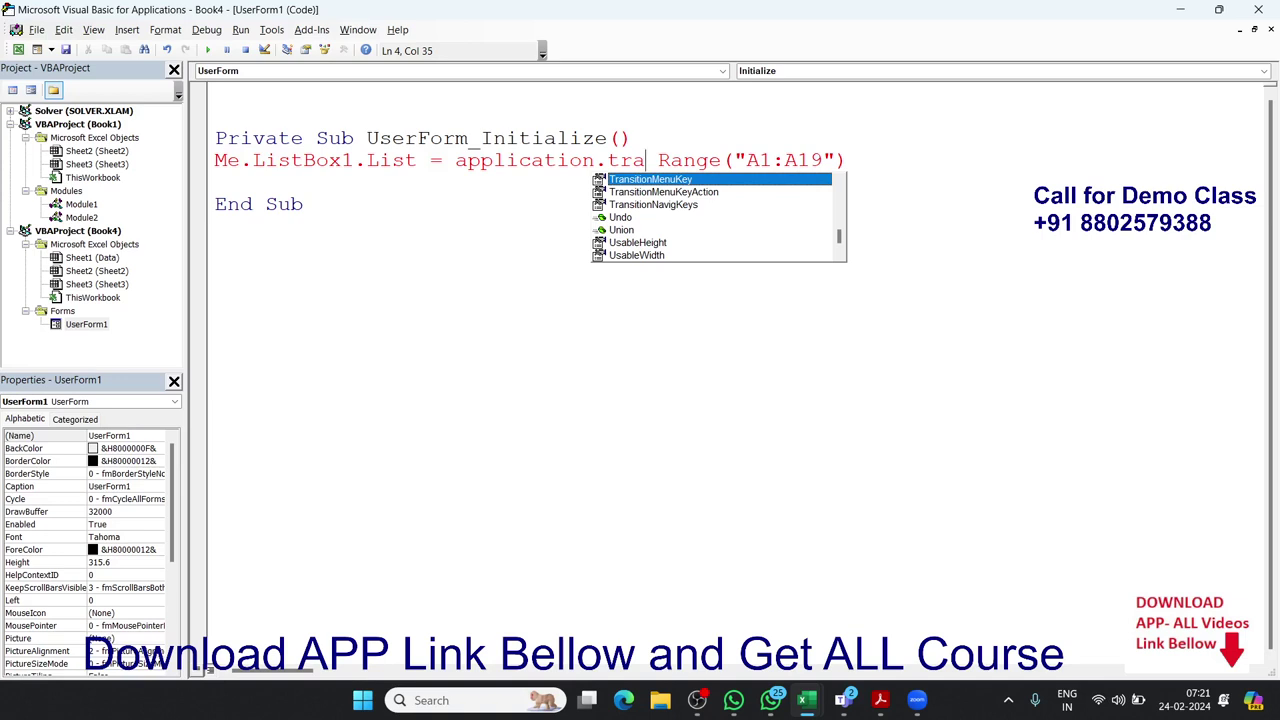
key(Up)
key(Down)
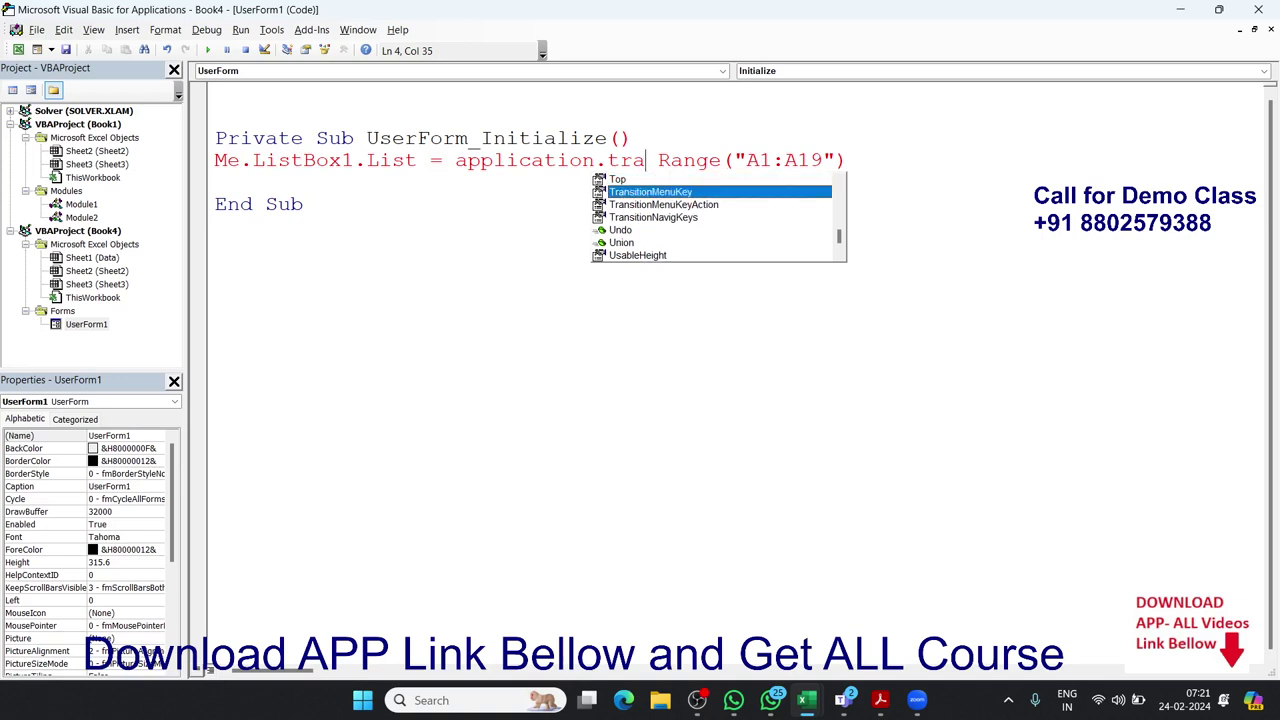
key(Down)
key(Down)
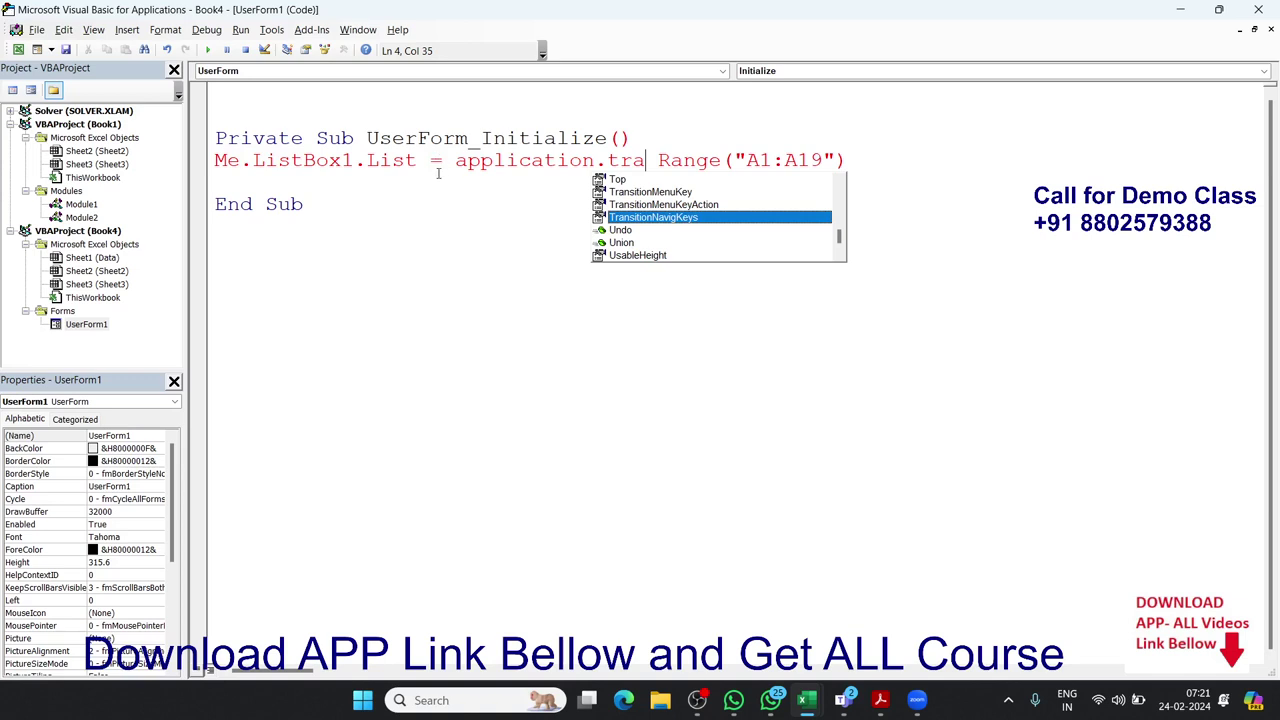
mouse_move(848, 160)
mouse_down()
mouse_move(305, 137)
mouse_move(214, 161)
mouse_up()
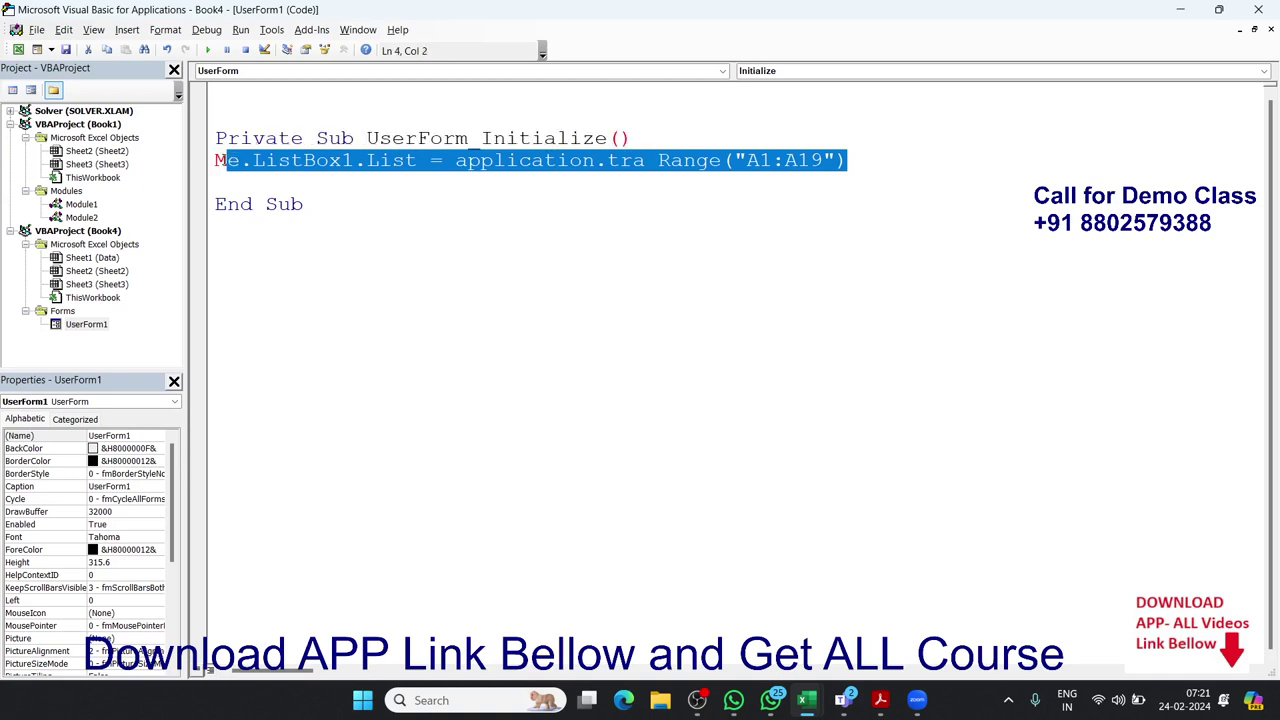
click(211, 165)
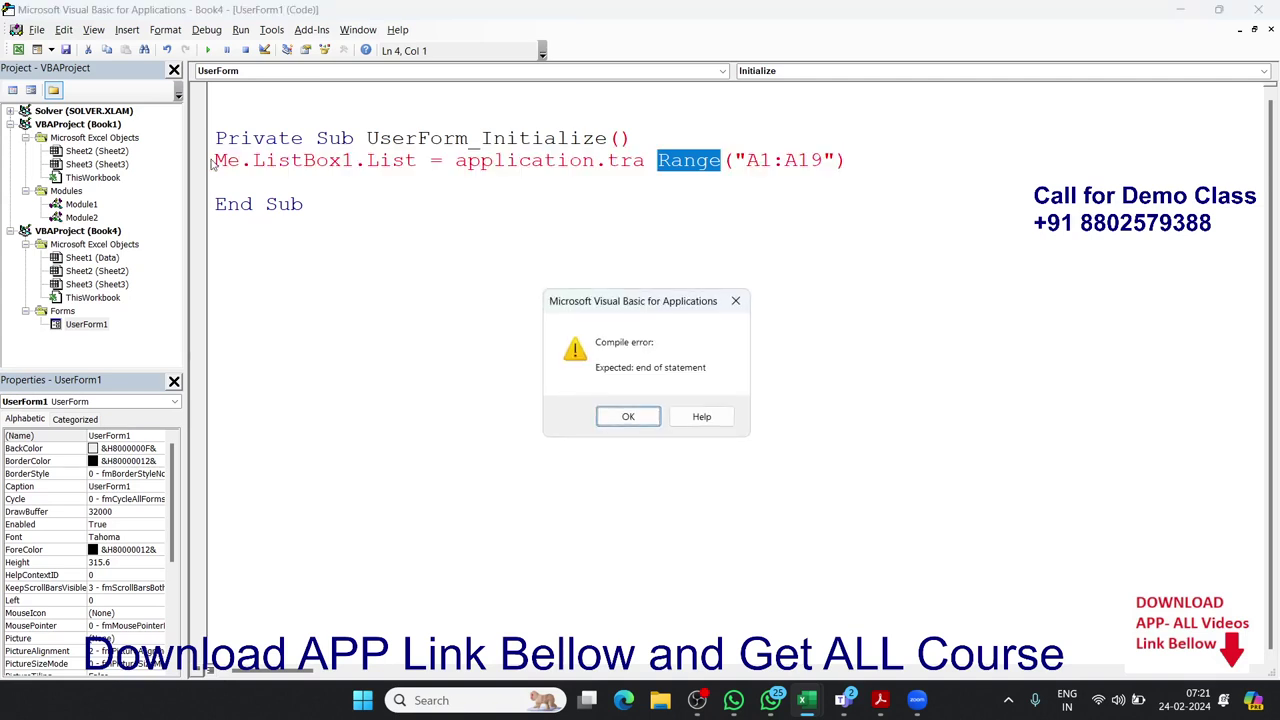
key(Return)
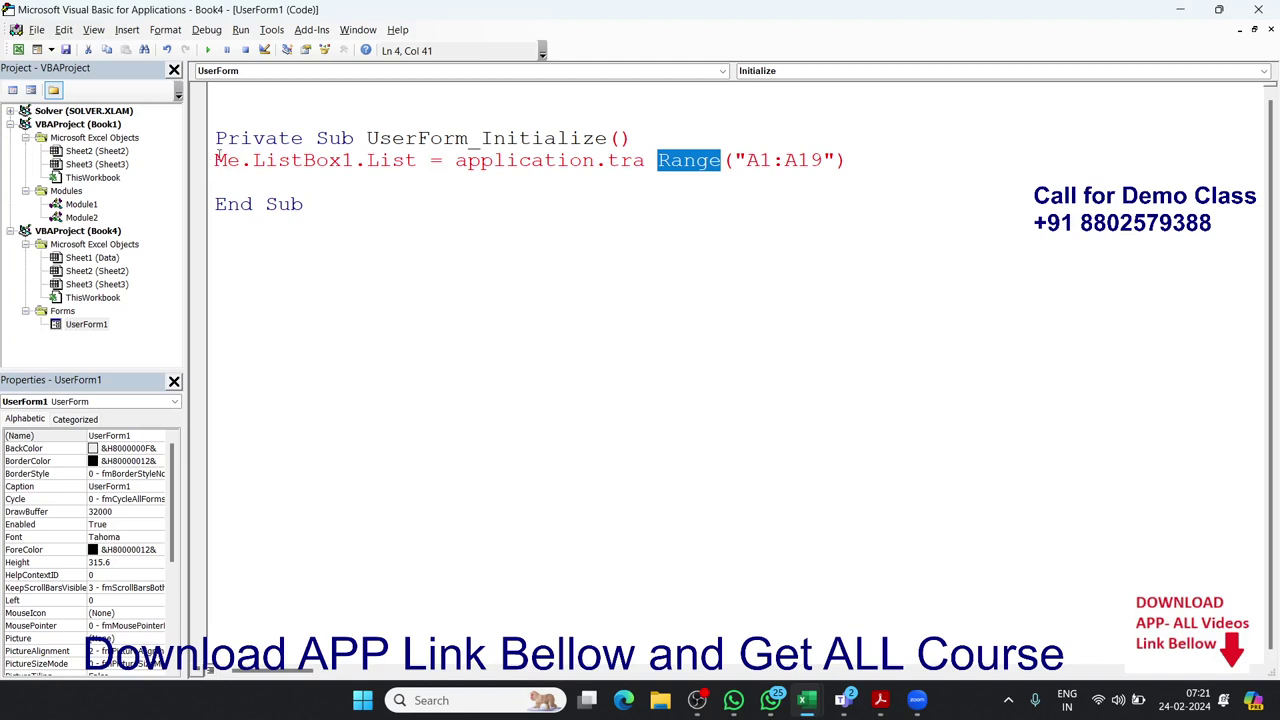
key(alt+F11)
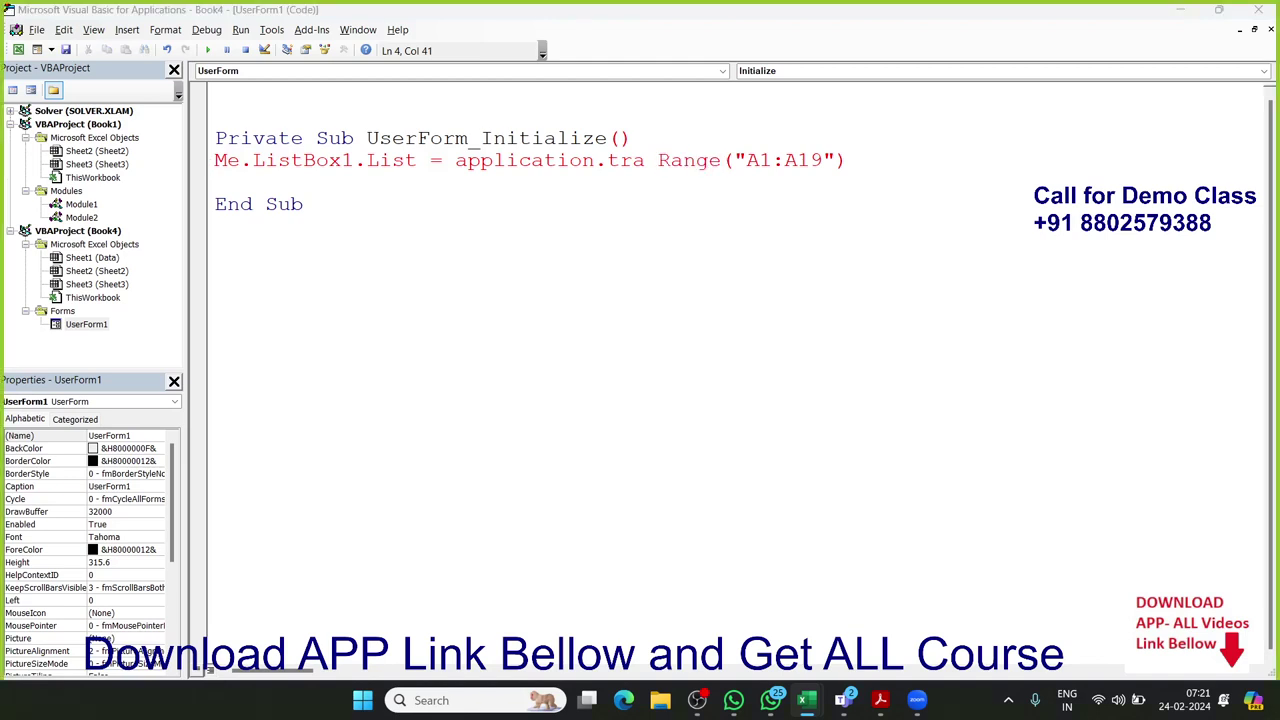
mouse_move(760, 700)
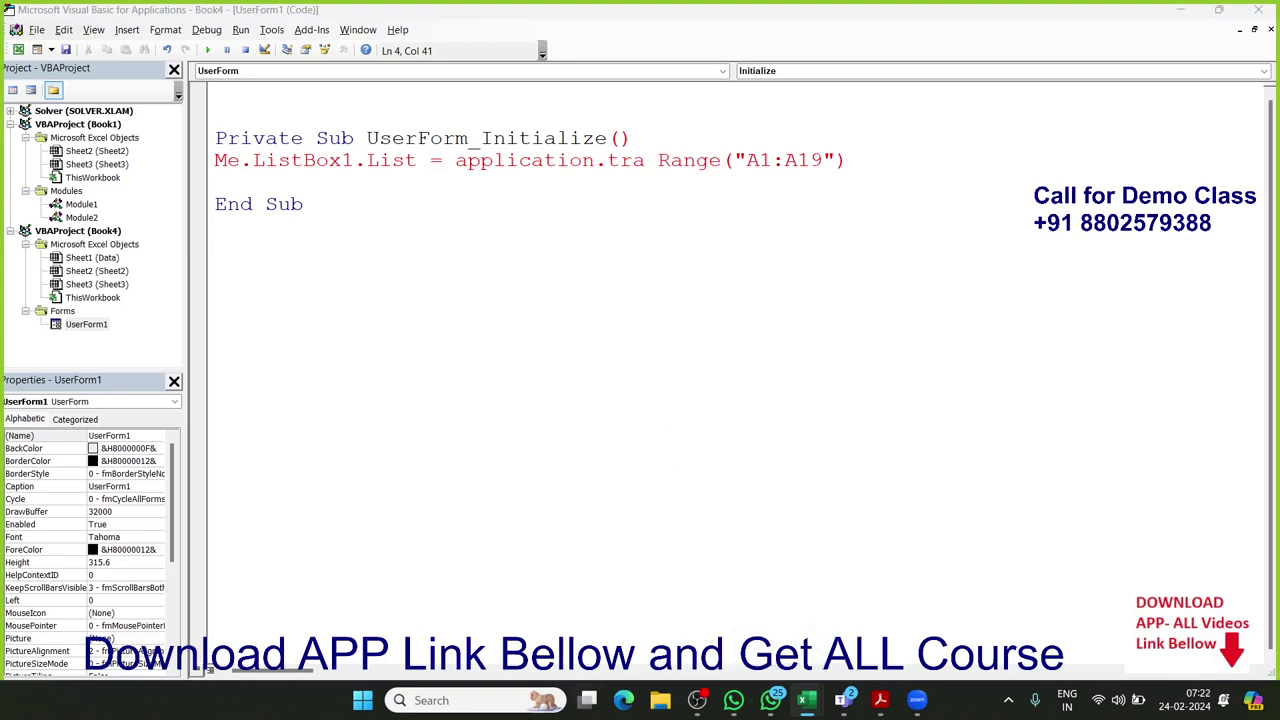